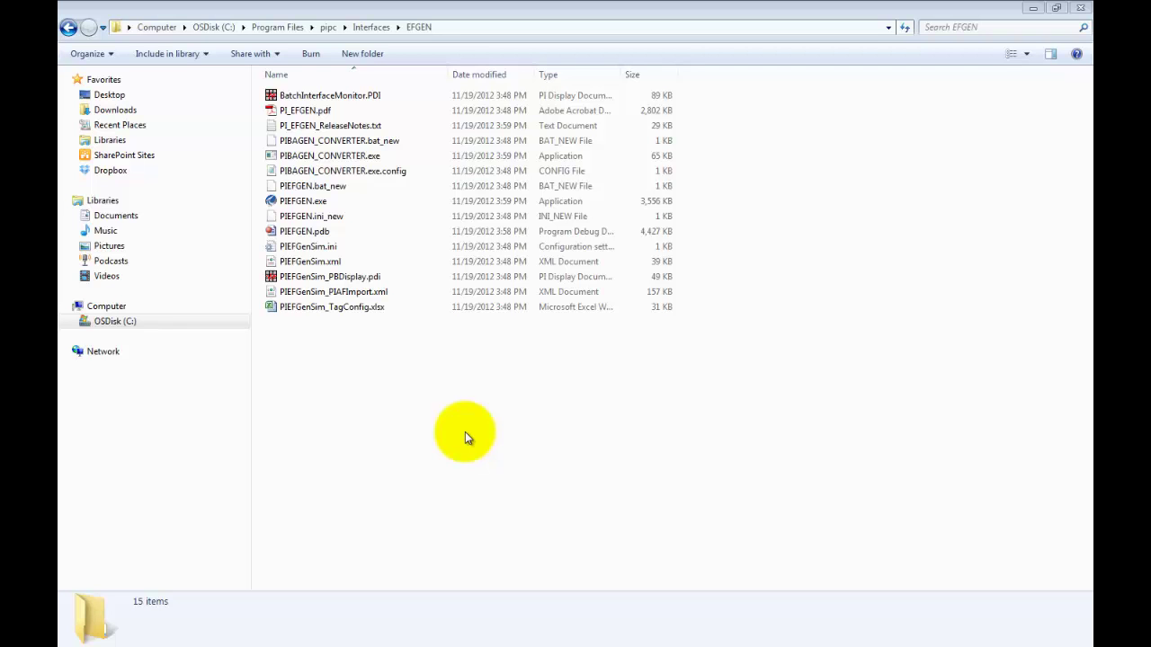
Launch PI Event Frames Interface Manager from a Start menu search for 'interface'
{"action": "left_click", "coordinate": [169, 517]}
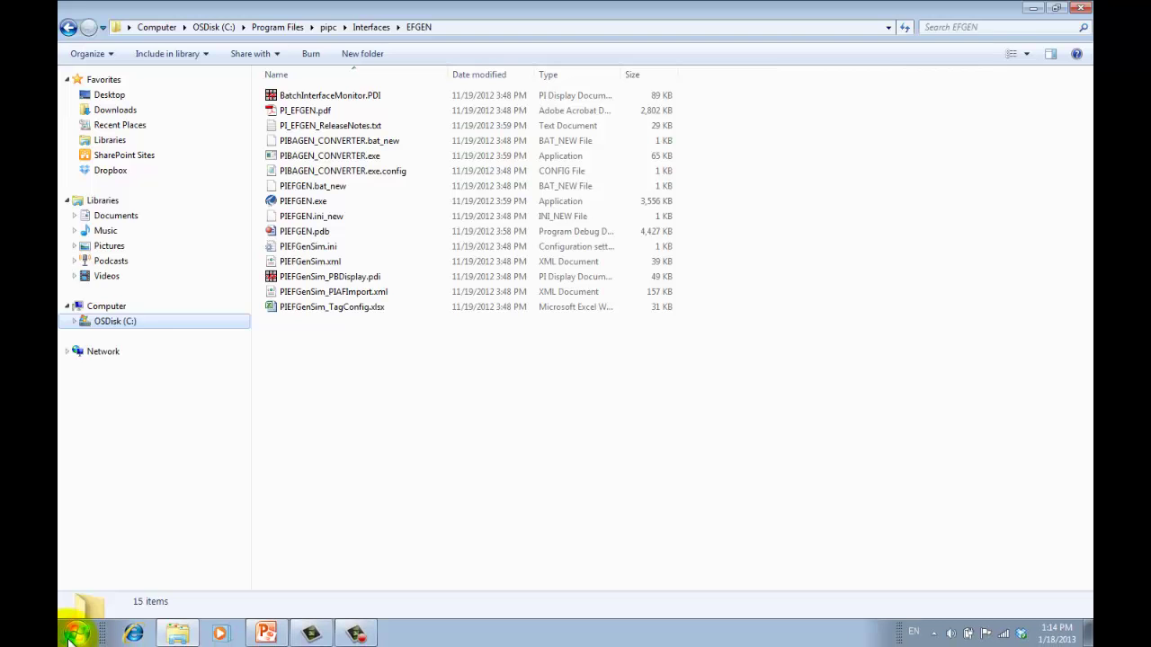
{"action": "left_click", "coordinate": [75, 637]}
{"action": "type", "text": "interface"}
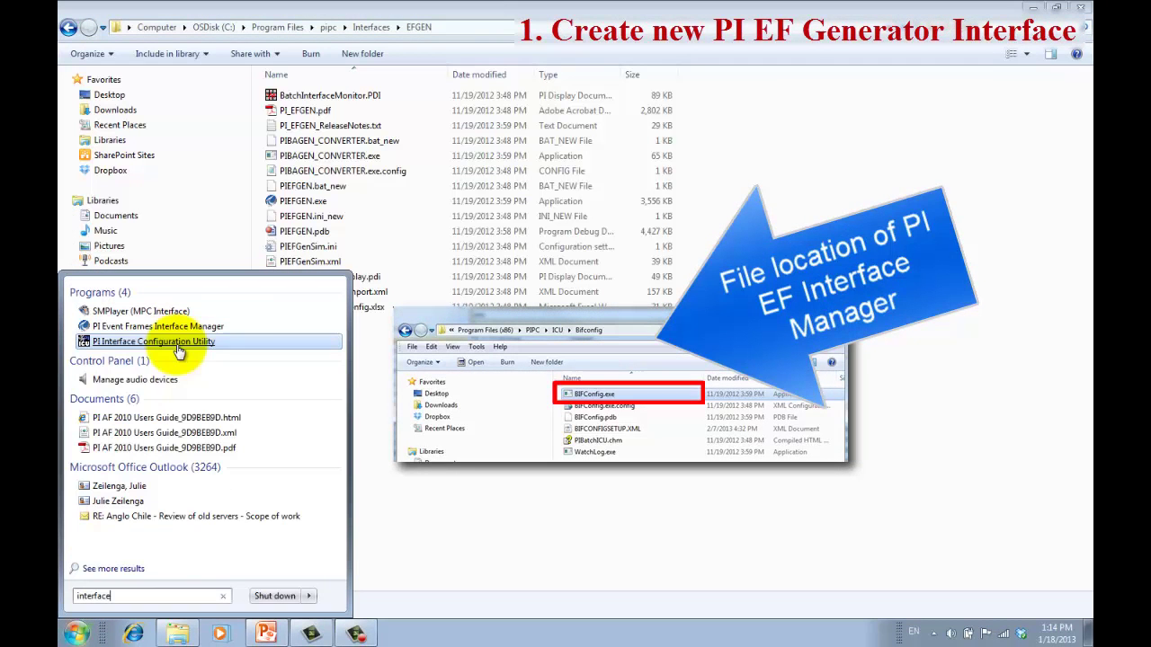
{"action": "left_click", "coordinate": [185, 329]}
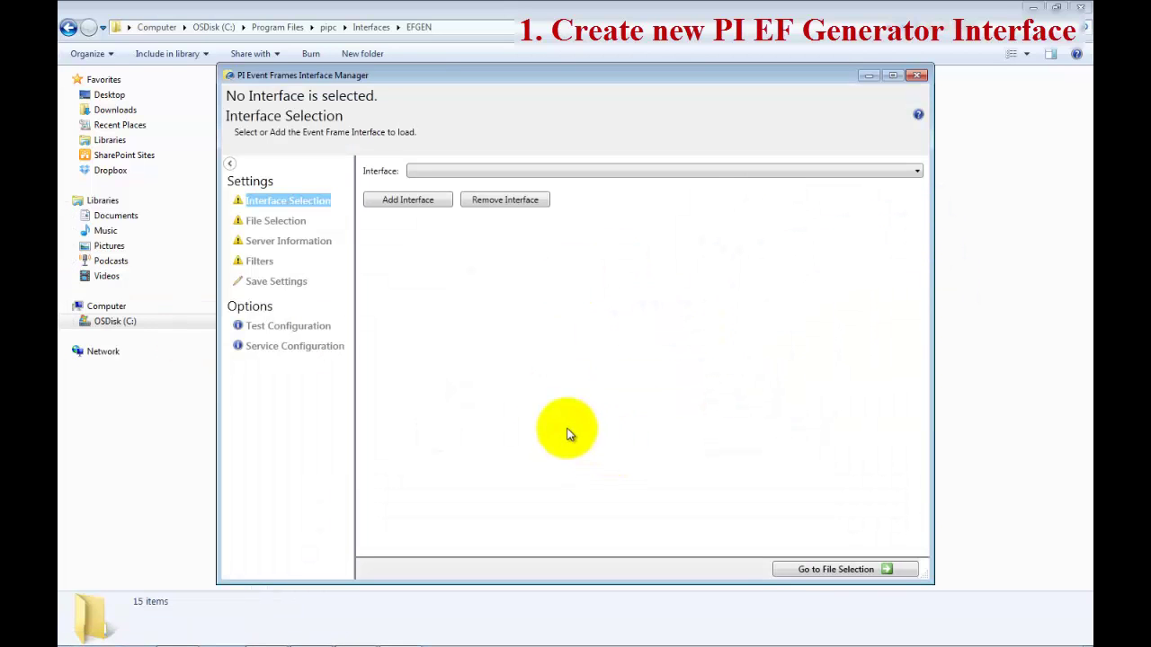
Add EFGEN\PIEFGEN.exe as the new interface PIEFGEN1
{"action": "left_click", "coordinate": [416, 205]}
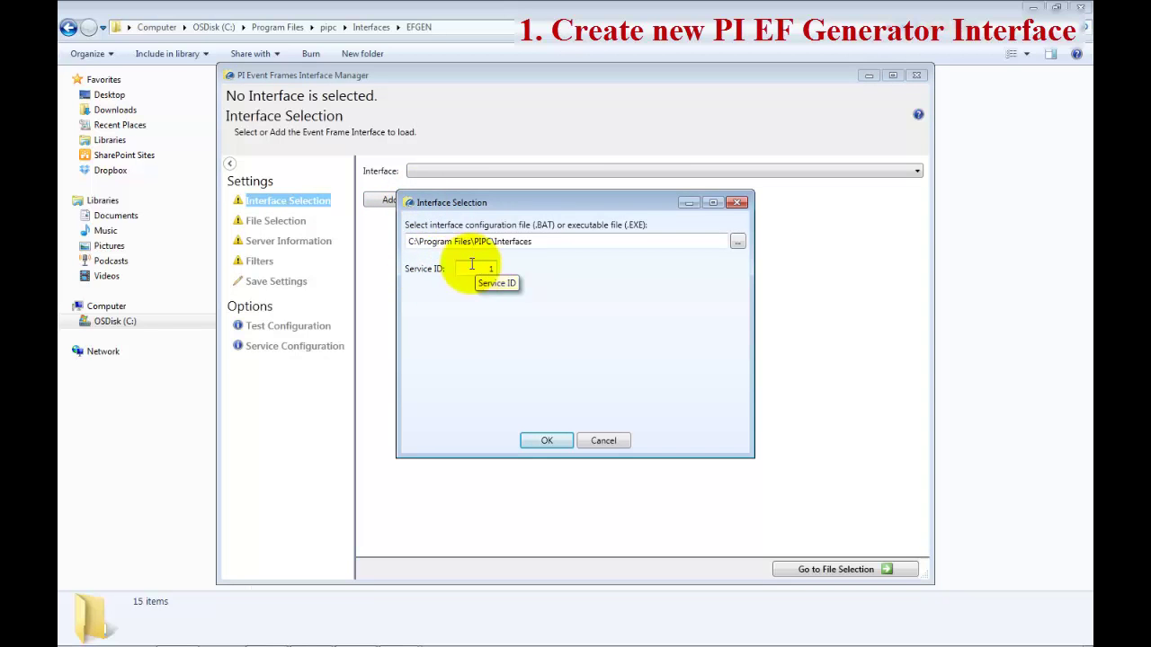
{"action": "left_click", "coordinate": [739, 244]}
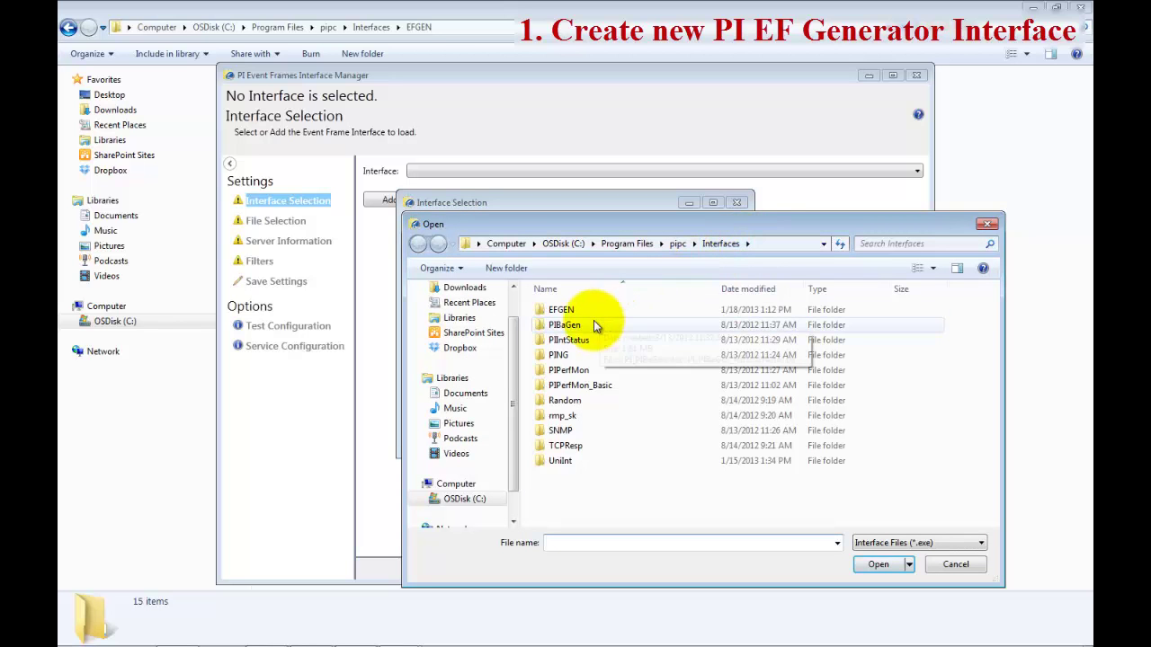
{"action": "double_click", "coordinate": [567, 310]}
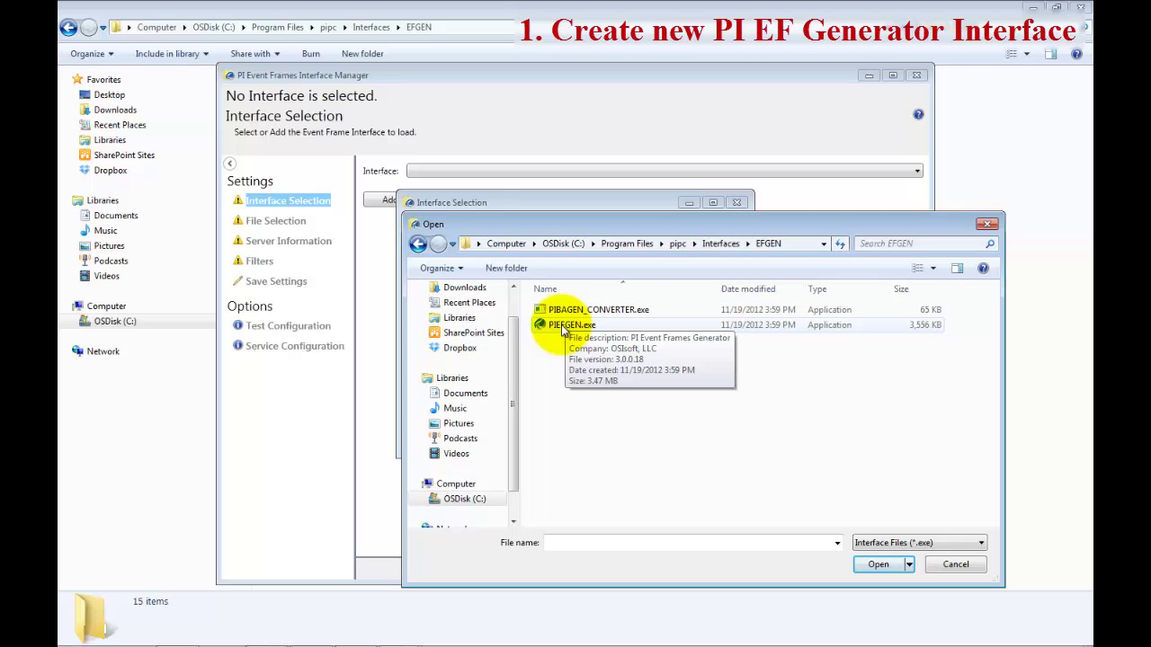
{"action": "double_click", "coordinate": [561, 326]}
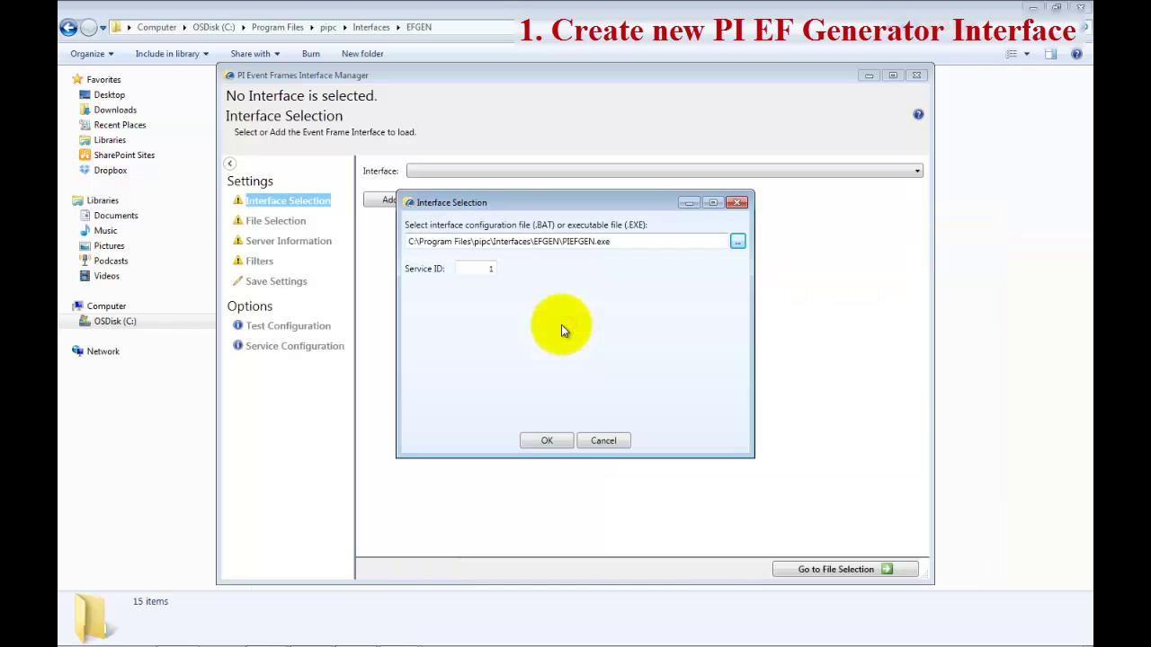
{"action": "left_click", "coordinate": [546, 441]}
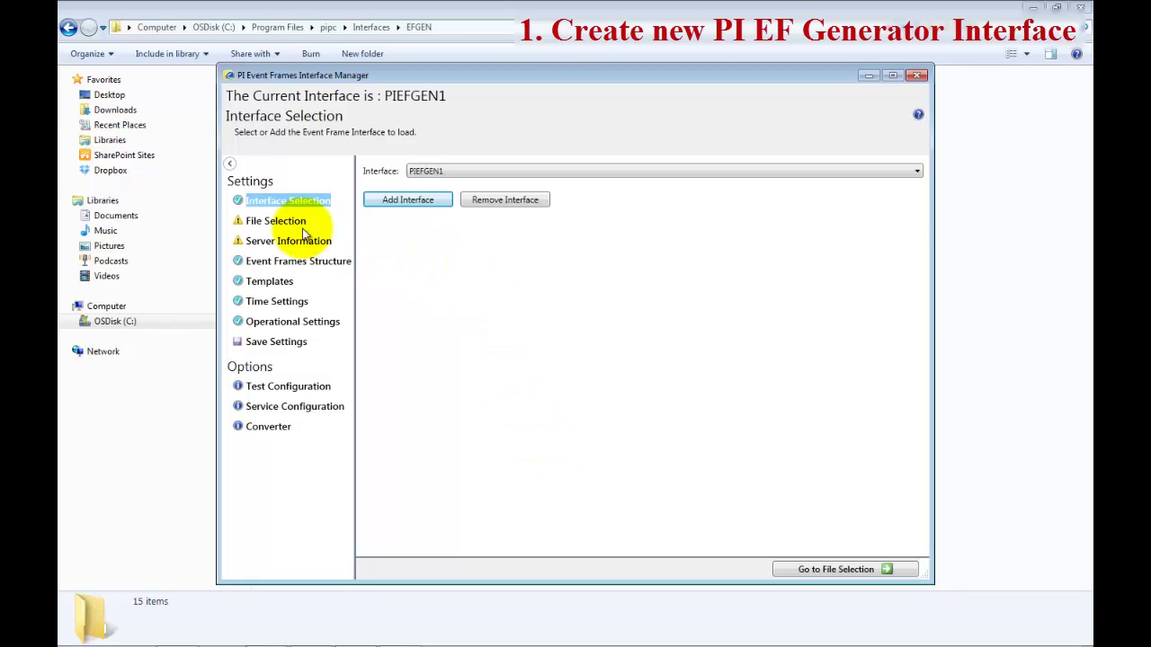
Choose PIEFGenSim.ini as PIEFGEN1's interface settings file under File Selection
{"action": "left_click", "coordinate": [276, 222]}
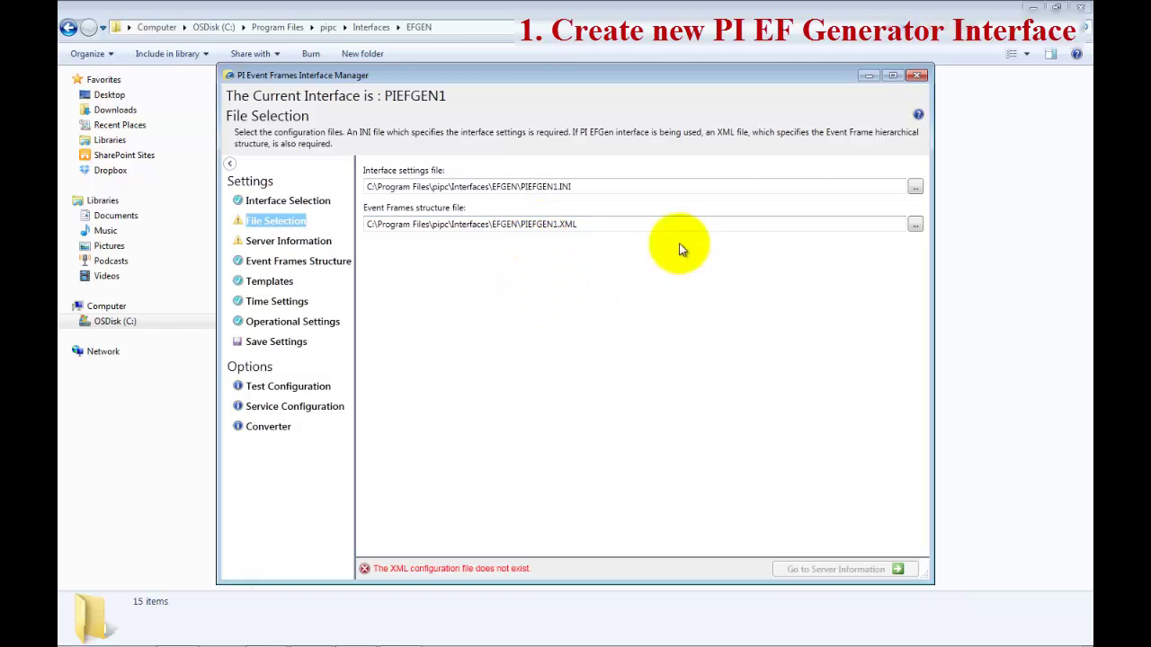
{"action": "left_click", "coordinate": [915, 186]}
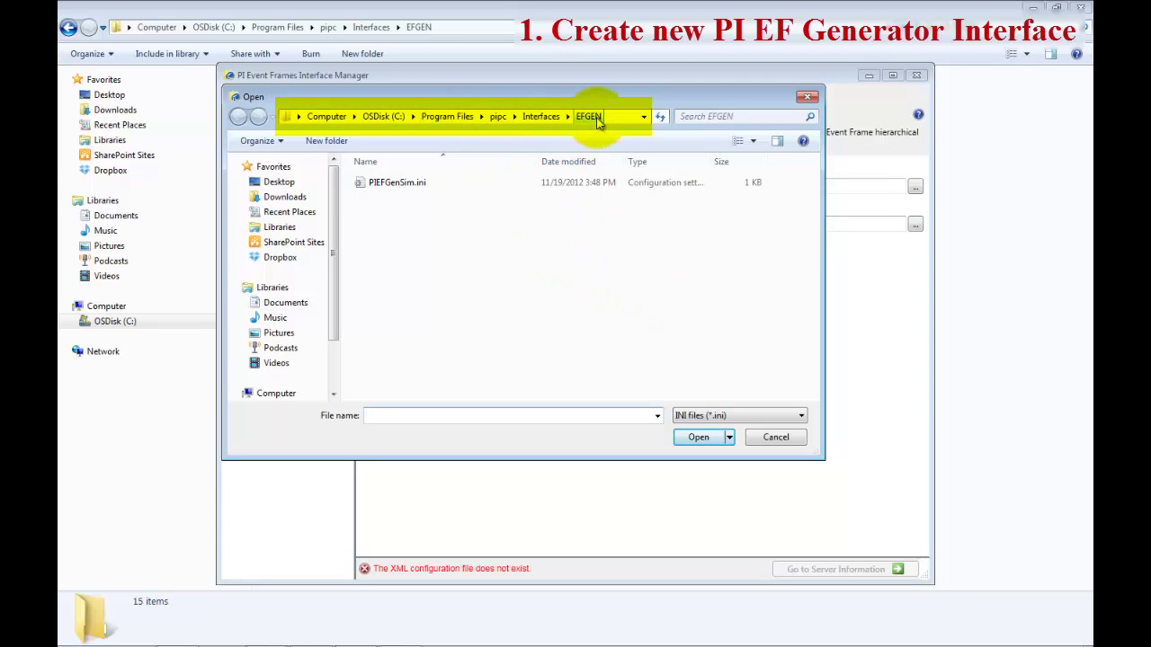
{"action": "left_click", "coordinate": [402, 185]}
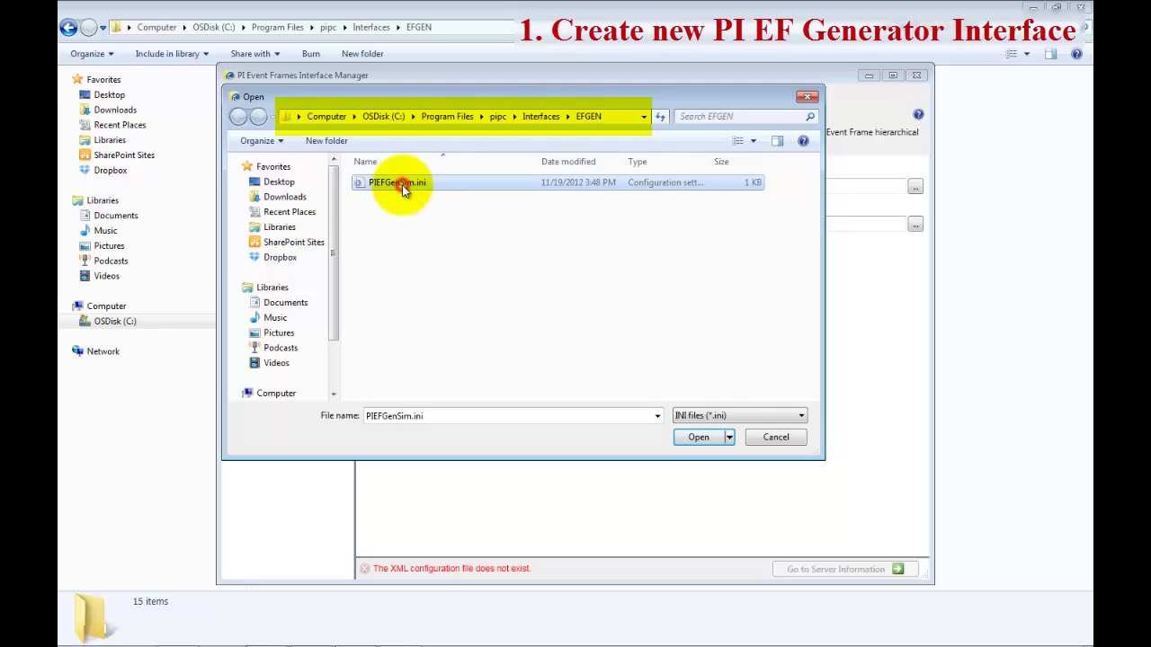
{"action": "left_click", "coordinate": [707, 437]}
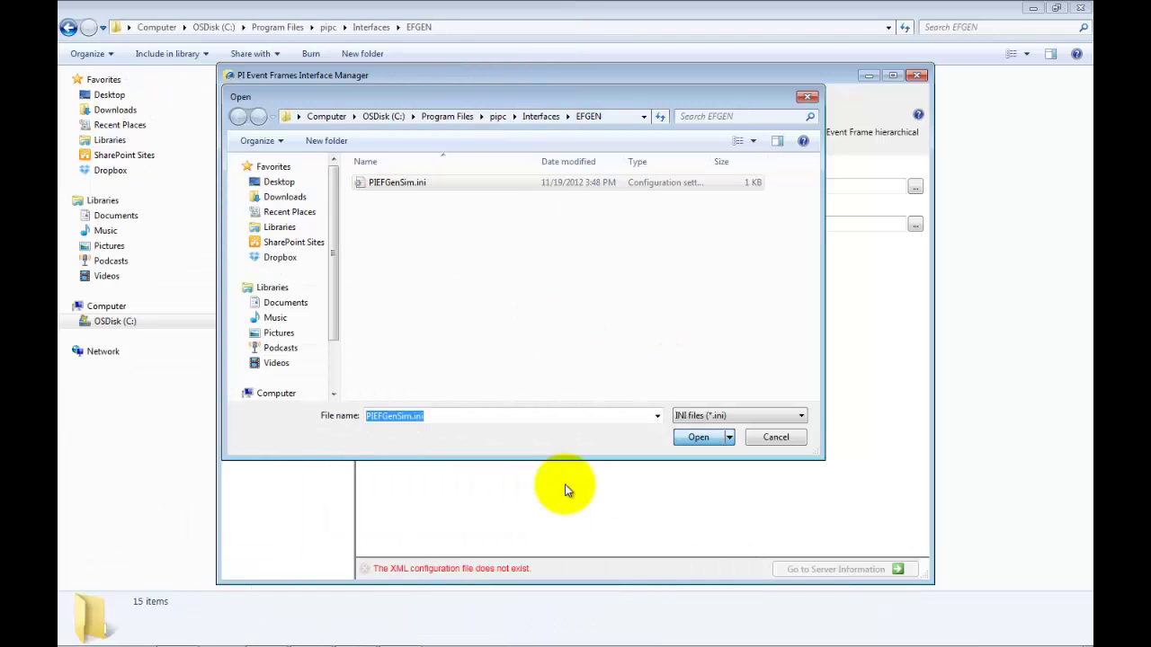
{"action": "key", "text": "Return"}
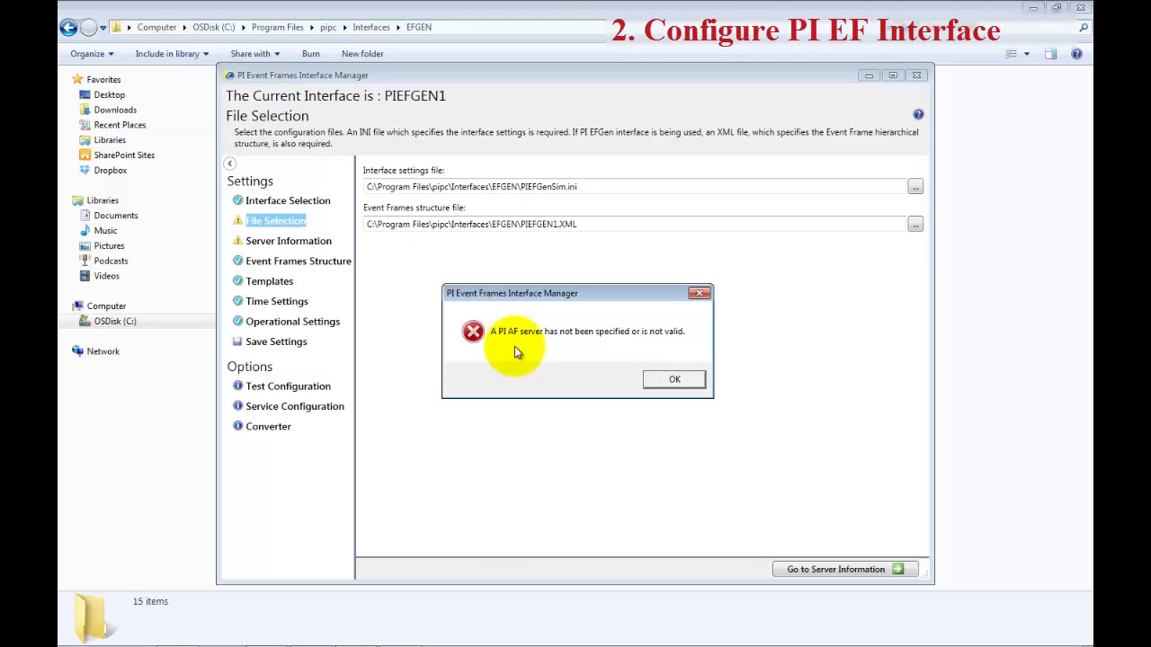
Dismiss the missing AF server error and select ASOUDEKE6400W7 as the PI Server
{"action": "left_click", "coordinate": [670, 383]}
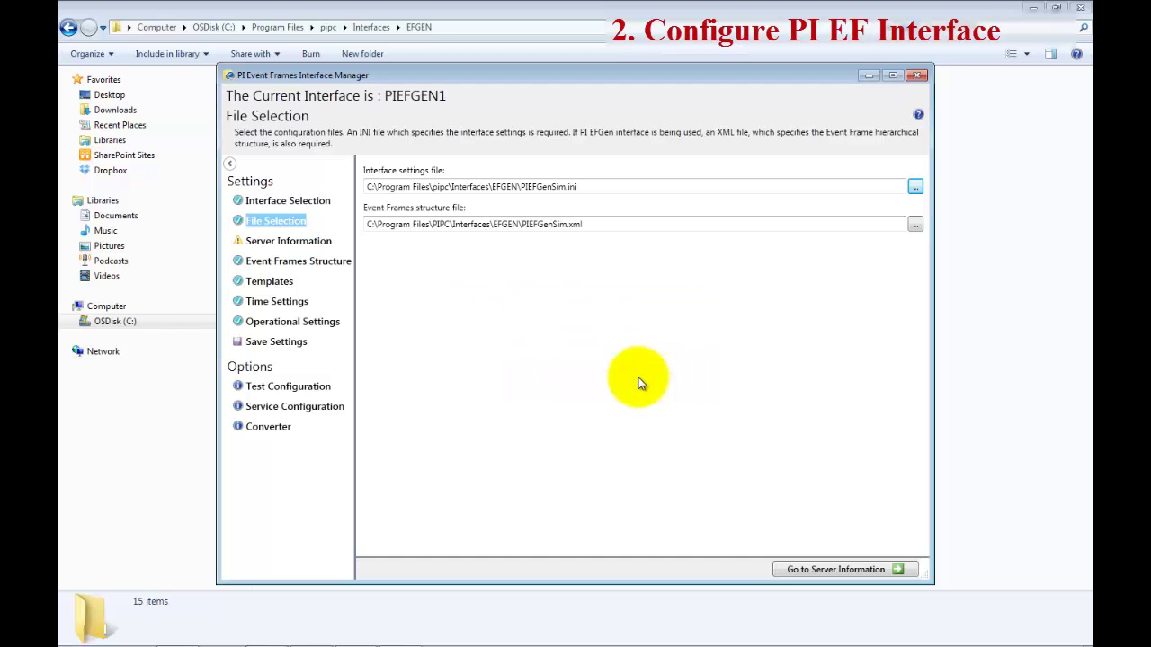
{"action": "left_click", "coordinate": [329, 243]}
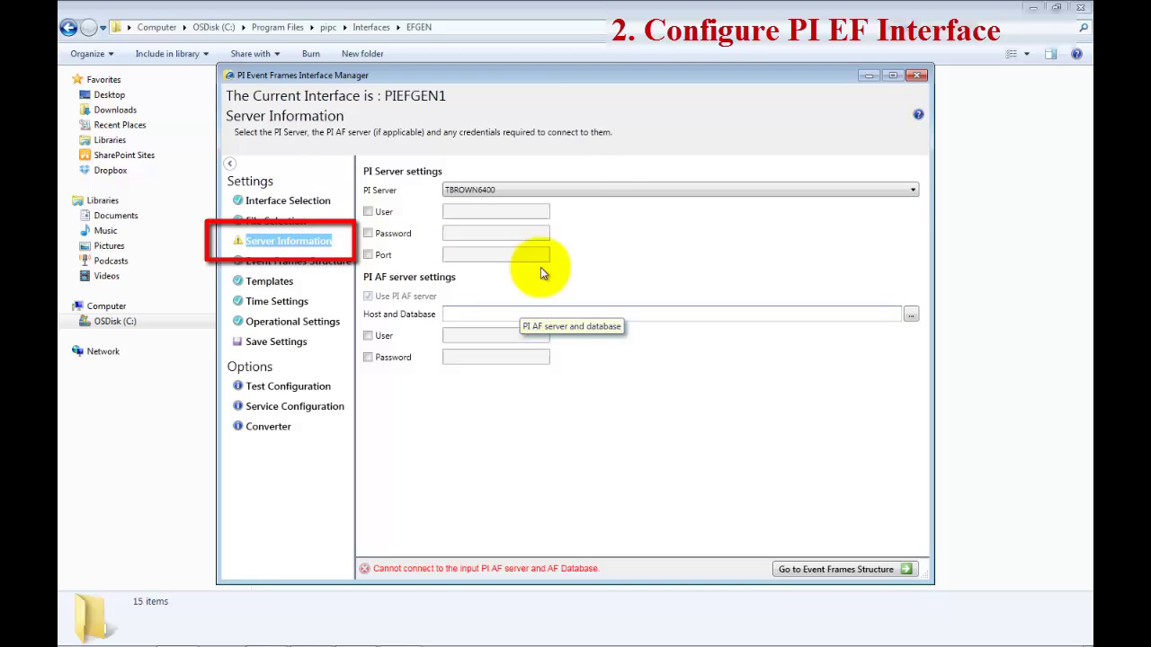
{"action": "left_click", "coordinate": [610, 189]}
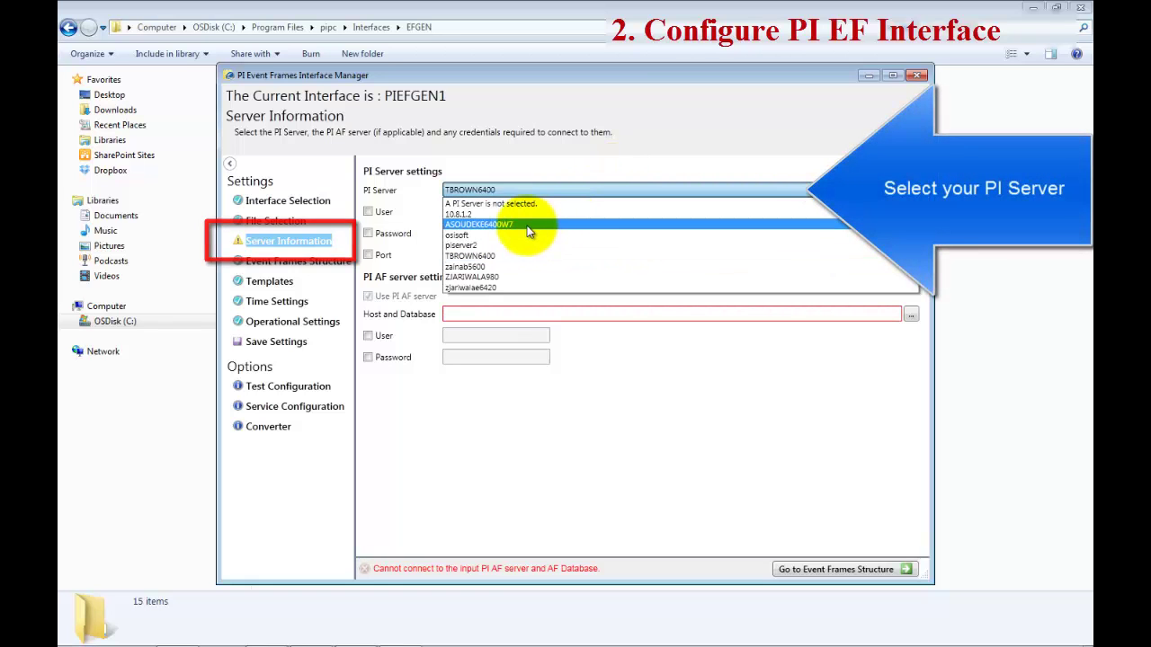
{"action": "left_click", "coordinate": [527, 226]}
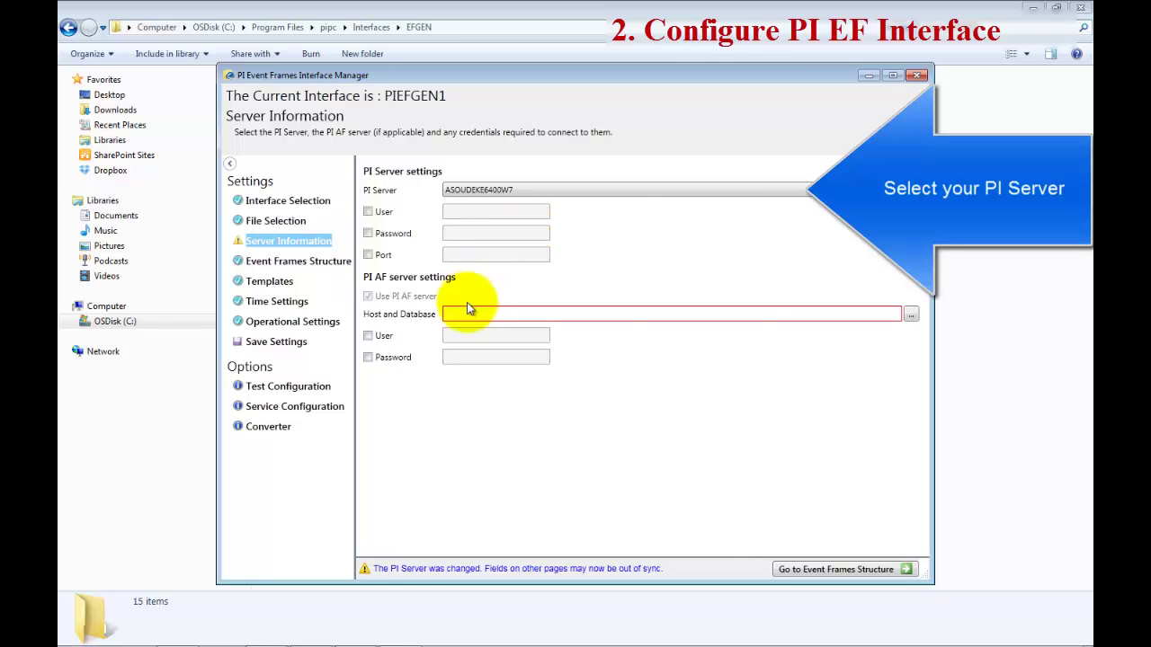
Connect to the AF server and pick the PIEFGenSim database as PI AF host and database
{"action": "left_click", "coordinate": [912, 315]}
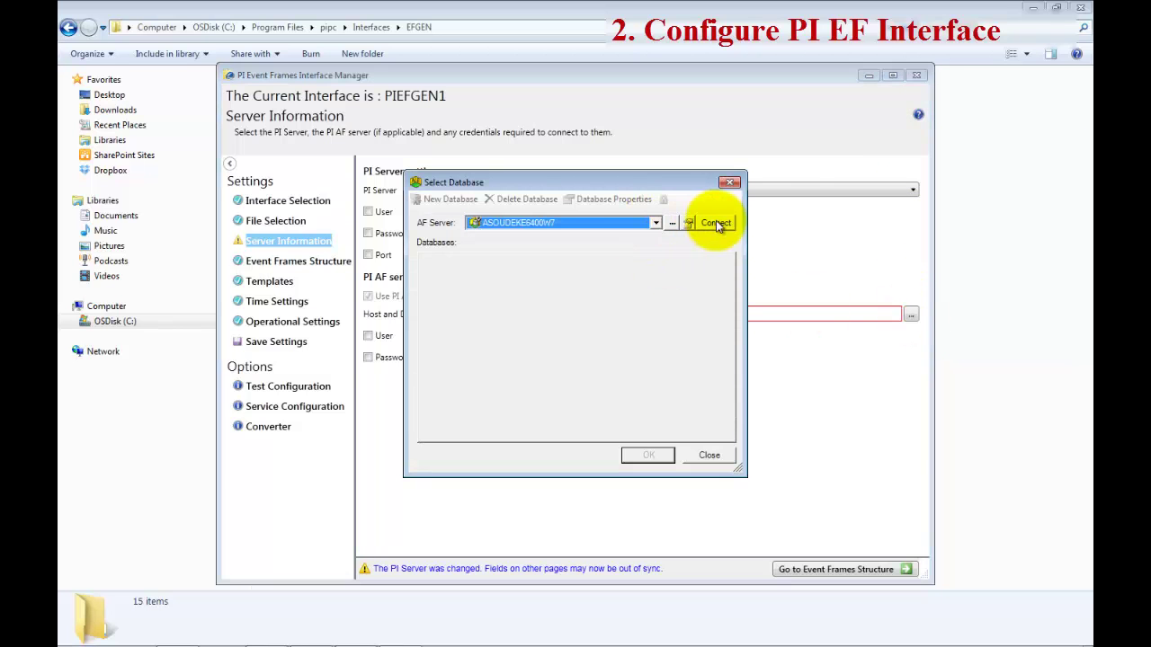
{"action": "left_click", "coordinate": [716, 222]}
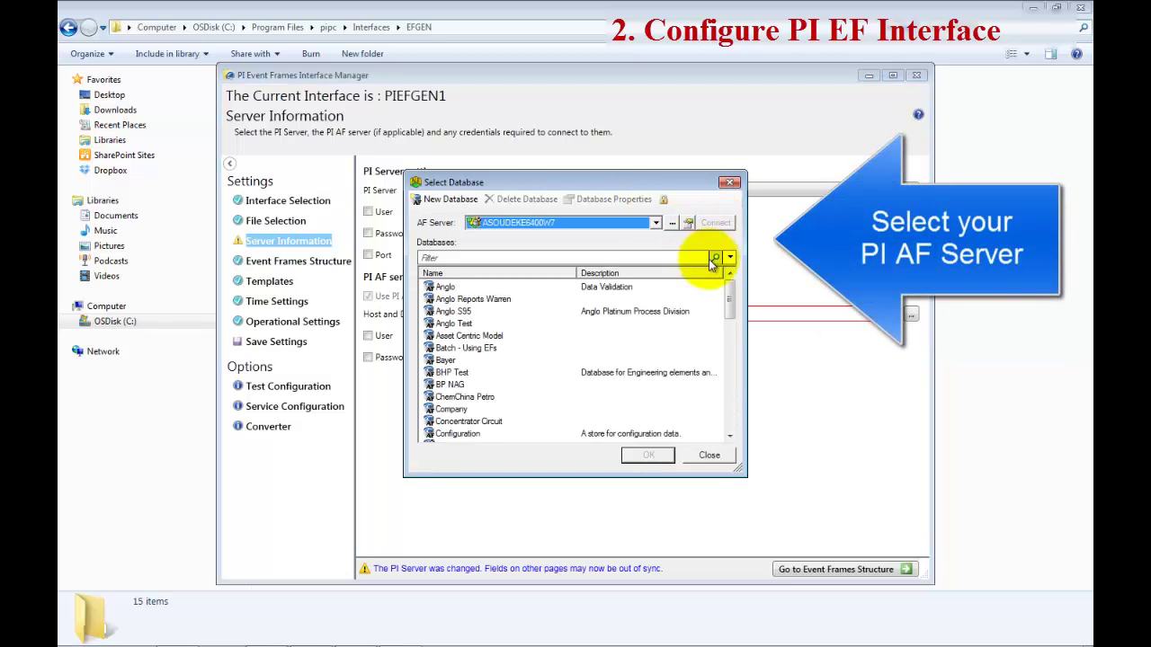
{"action": "left_click_drag", "start_coordinate": [726, 297], "coordinate": [730, 369]}
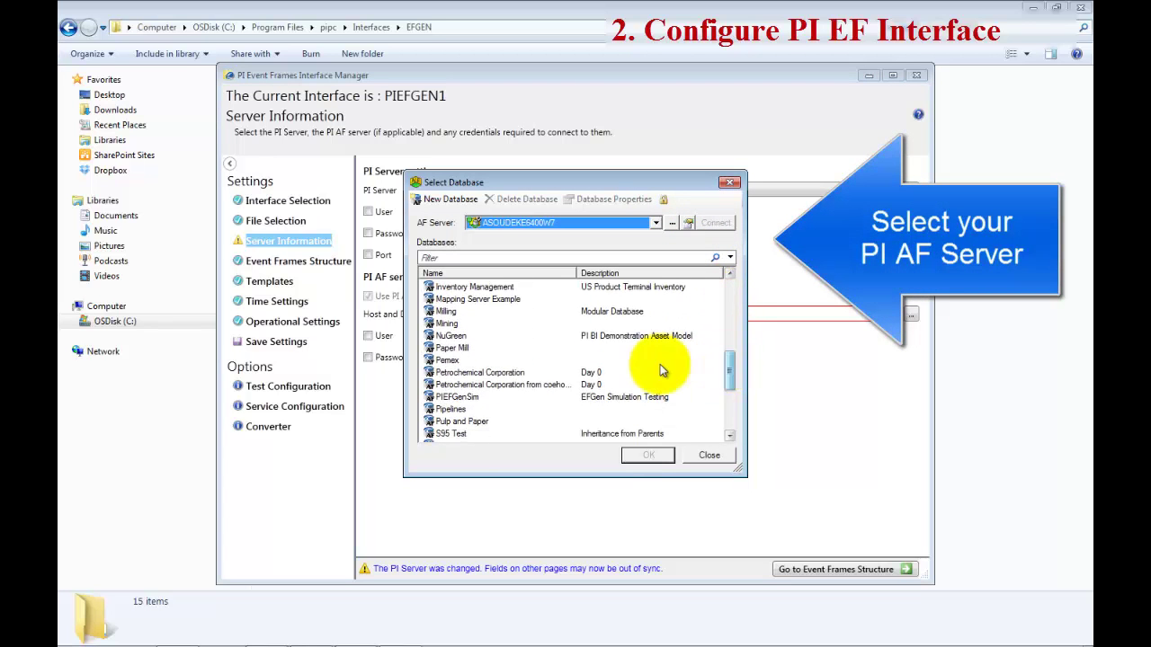
{"action": "double_click", "coordinate": [482, 395]}
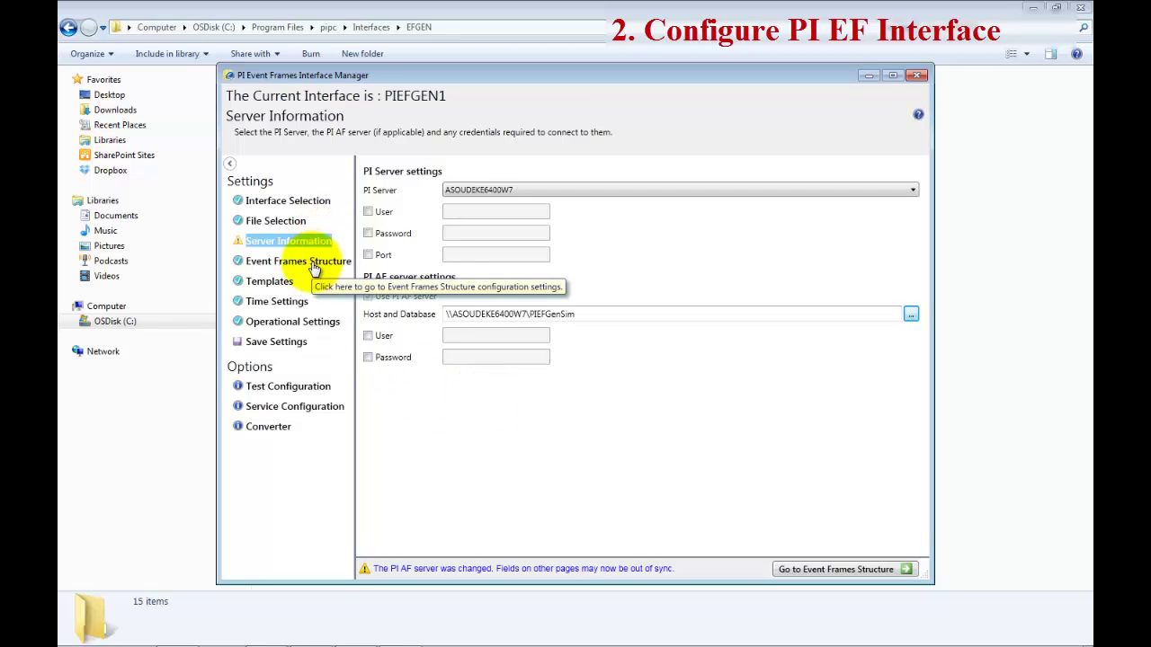
Keep the Operational Settings running mode on Realtime and show the Event Frames Structure page
{"action": "left_click", "coordinate": [288, 329]}
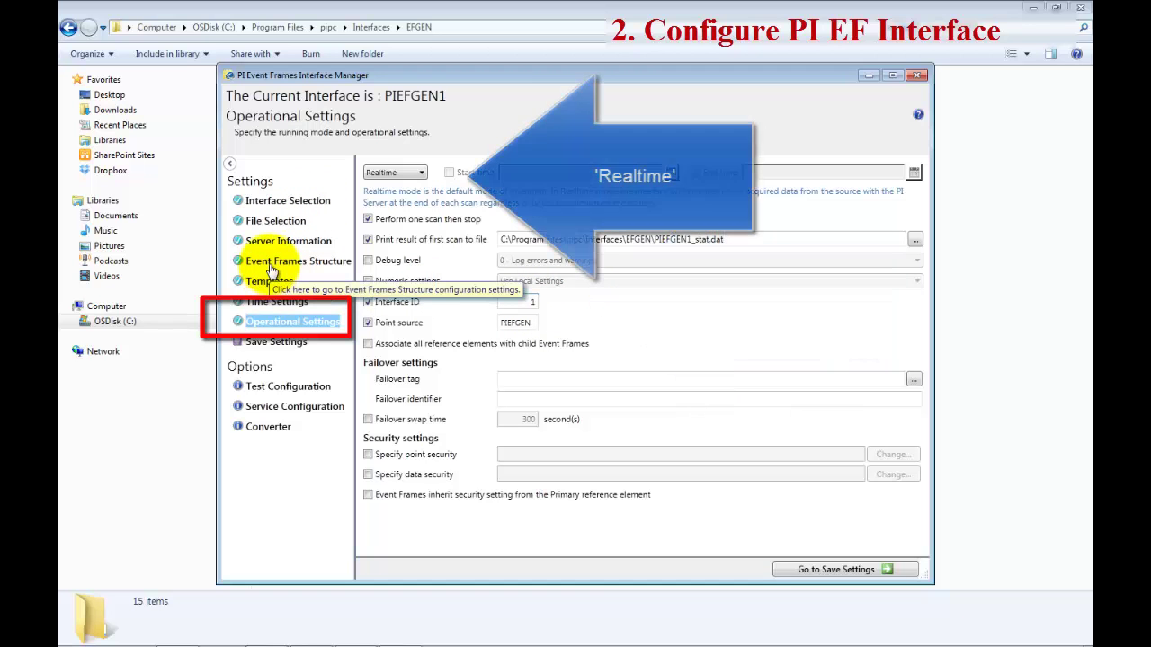
{"action": "left_click", "coordinate": [422, 173]}
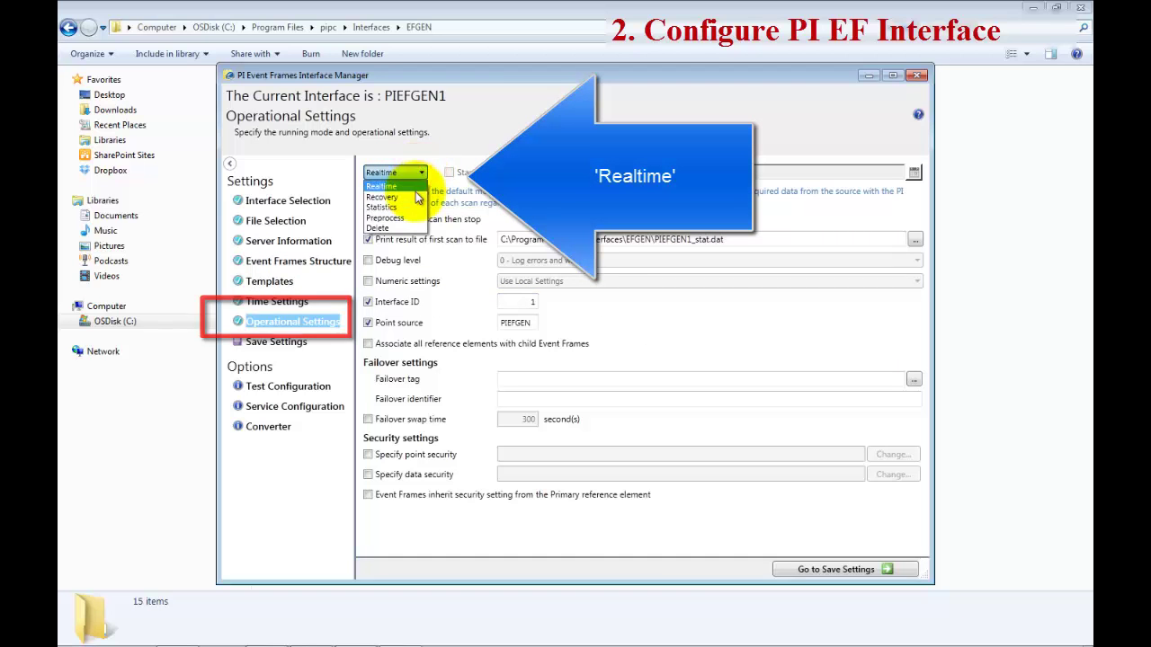
{"action": "left_click", "coordinate": [407, 186]}
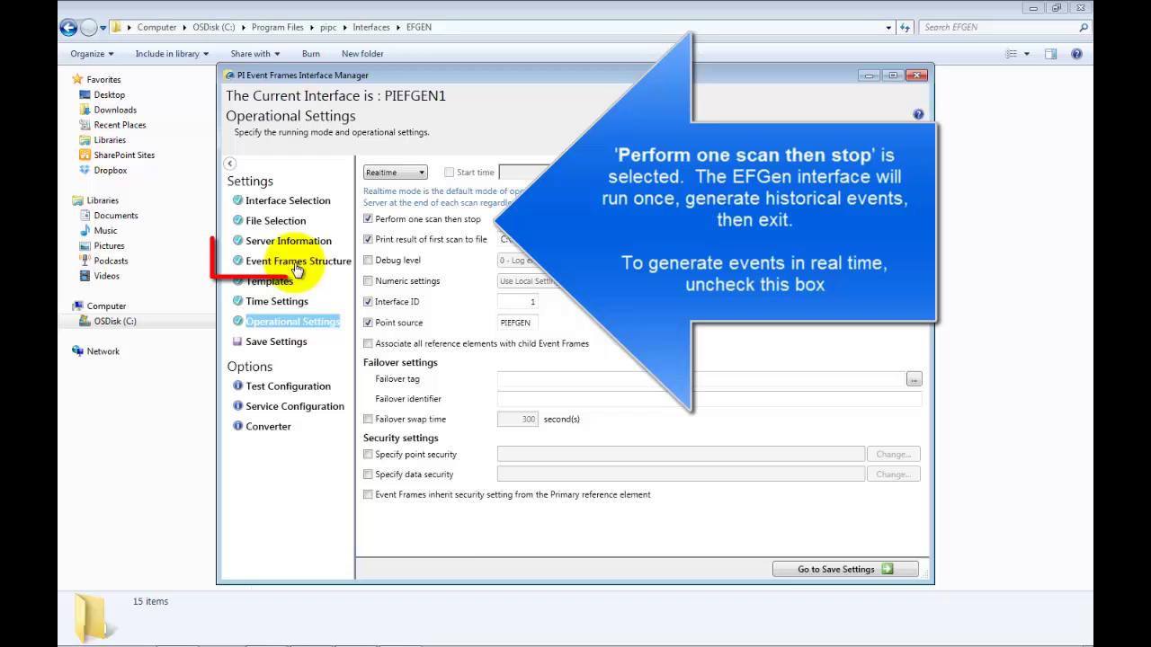
{"action": "left_click", "coordinate": [297, 263]}
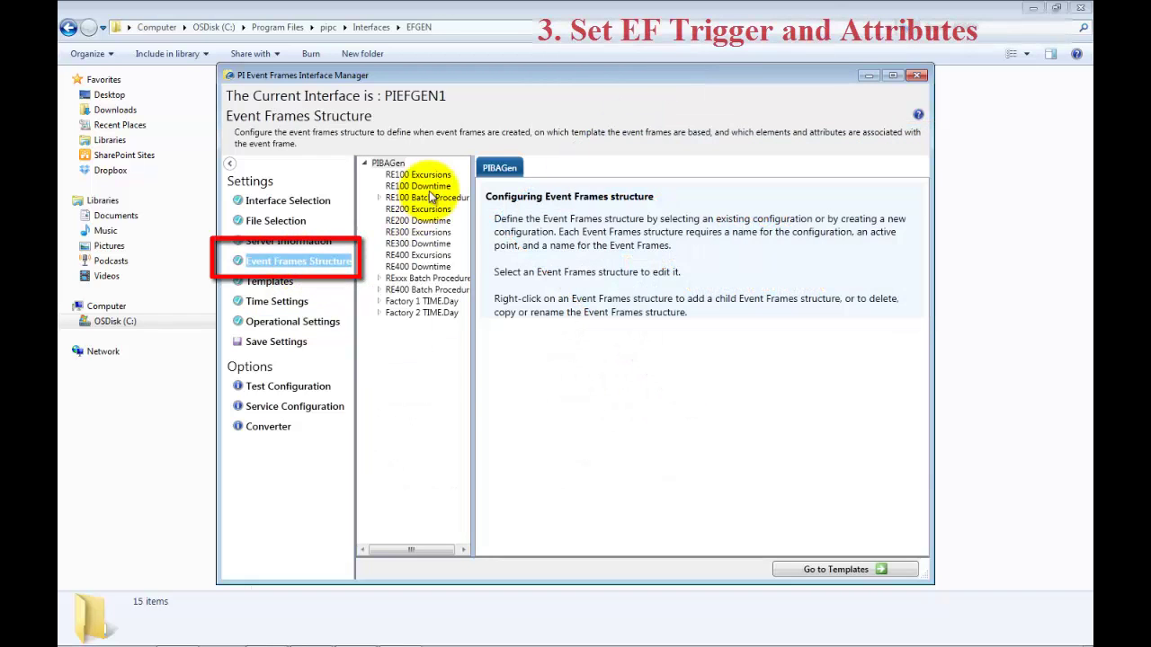
Select RE100 Excursions and review its template list, leaving Excursions.Temp unchanged
{"action": "left_click", "coordinate": [430, 187]}
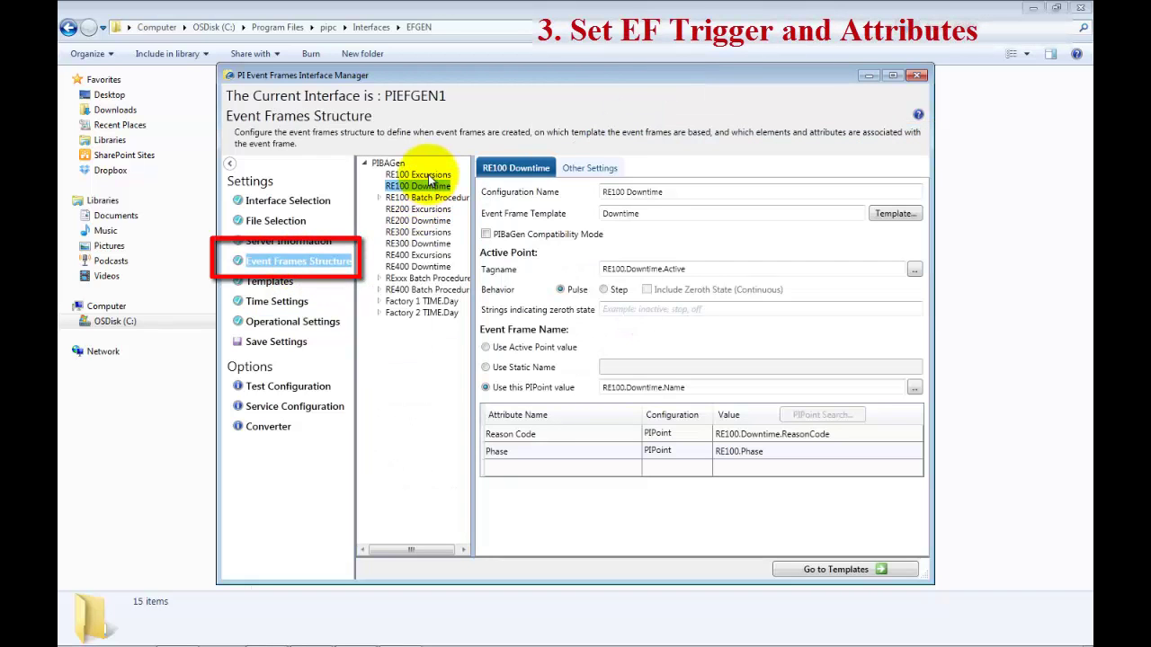
{"action": "left_click", "coordinate": [421, 175]}
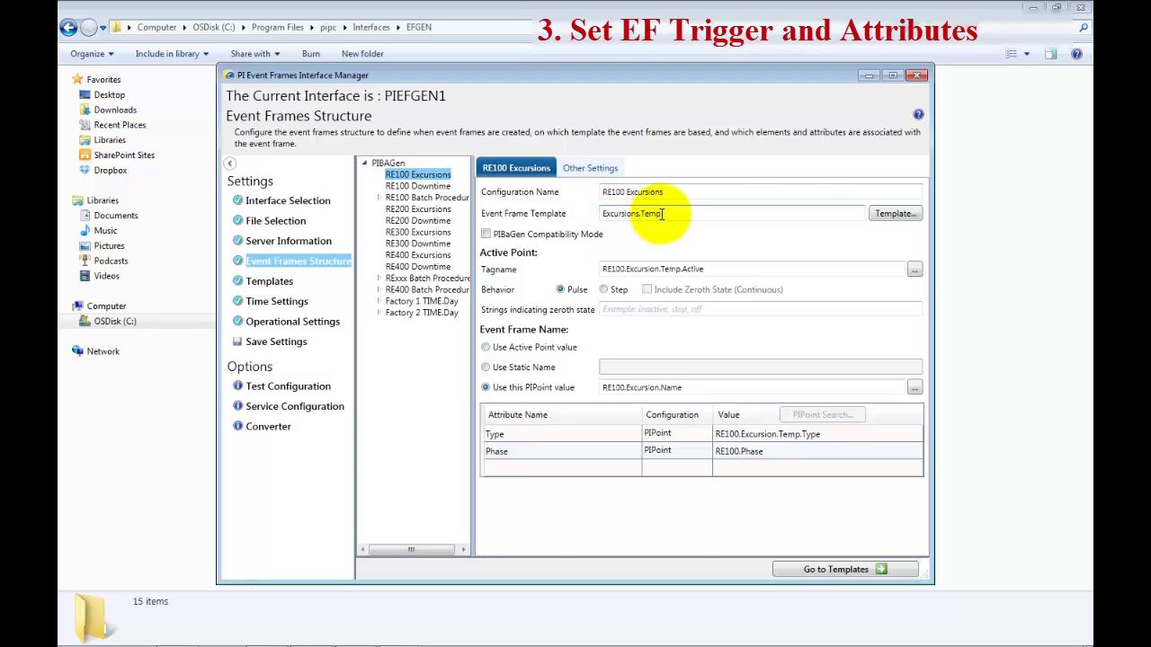
{"action": "left_click", "coordinate": [893, 216]}
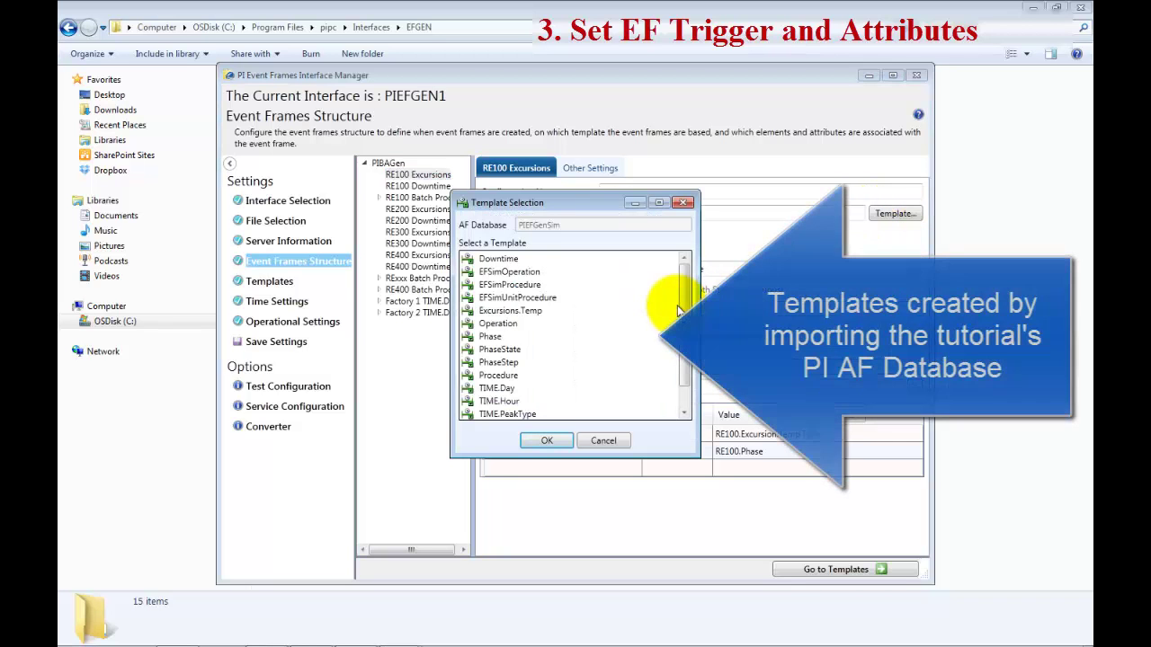
{"action": "mouse_move", "coordinate": [681, 308]}
{"action": "left_mouse_down"}
{"action": "mouse_move", "coordinate": [681, 367]}
{"action": "mouse_move", "coordinate": [683, 304]}
{"action": "left_mouse_up"}
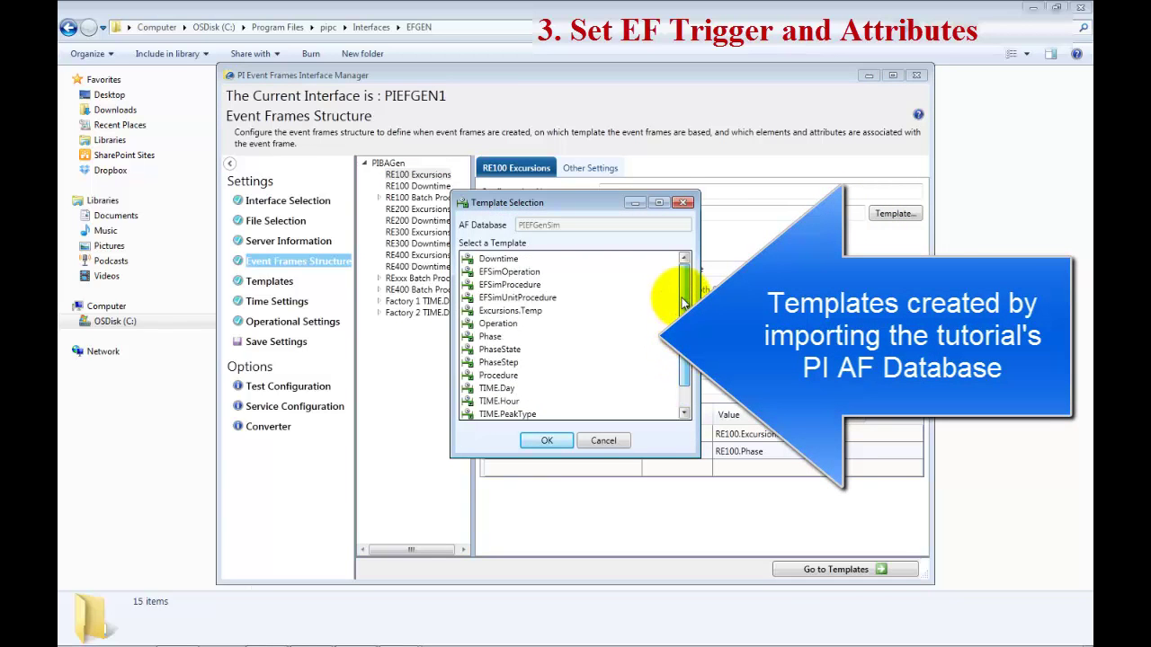
{"action": "left_click", "coordinate": [604, 440]}
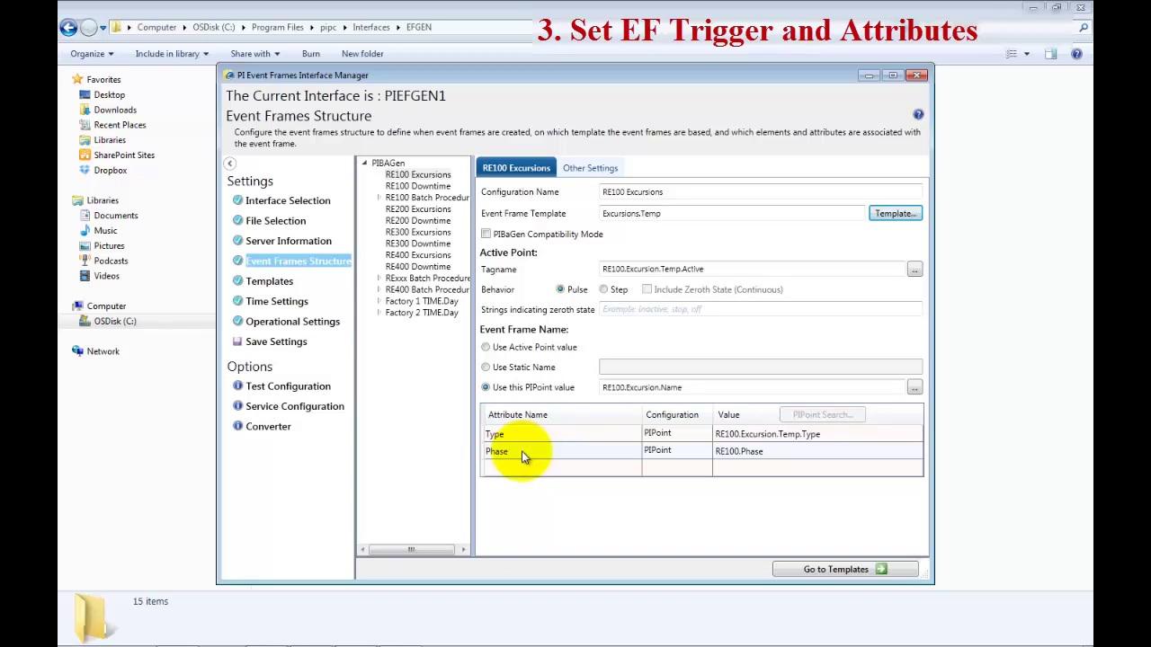
Show RE100 Excursions' Other Settings, listing the Factory 1\RE100 reference element
{"action": "left_click", "coordinate": [587, 169]}
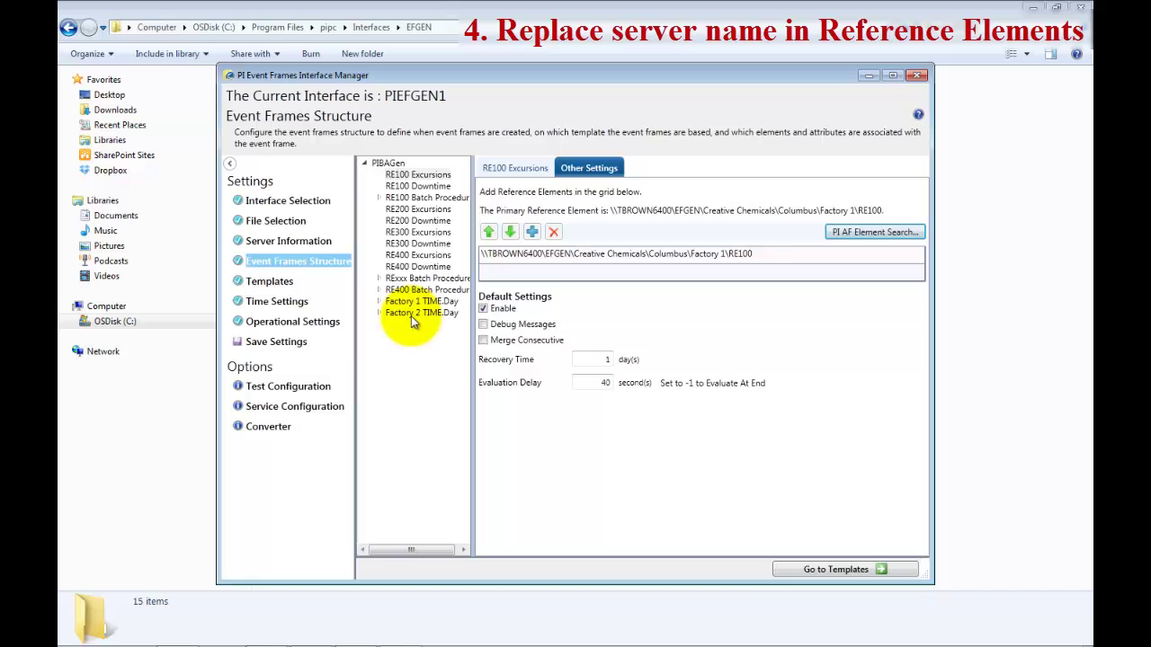
Search AF elements with the name filter 're100' and add the found RE100 as a reference
{"action": "left_click", "coordinate": [863, 231]}
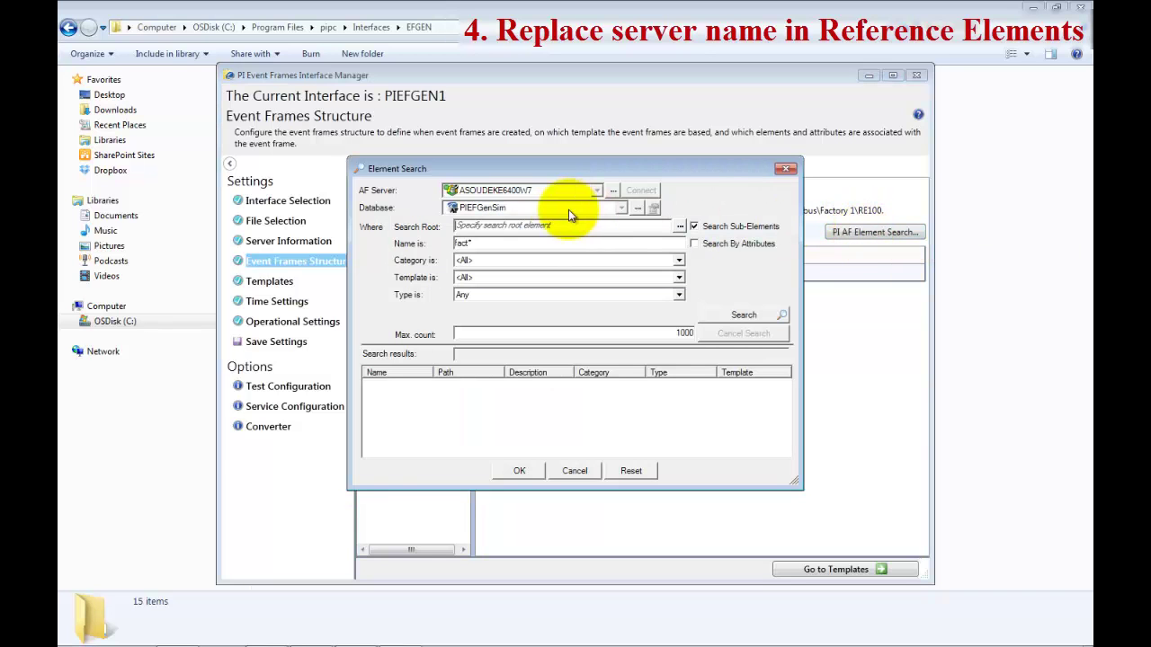
{"action": "double_click", "coordinate": [555, 246]}
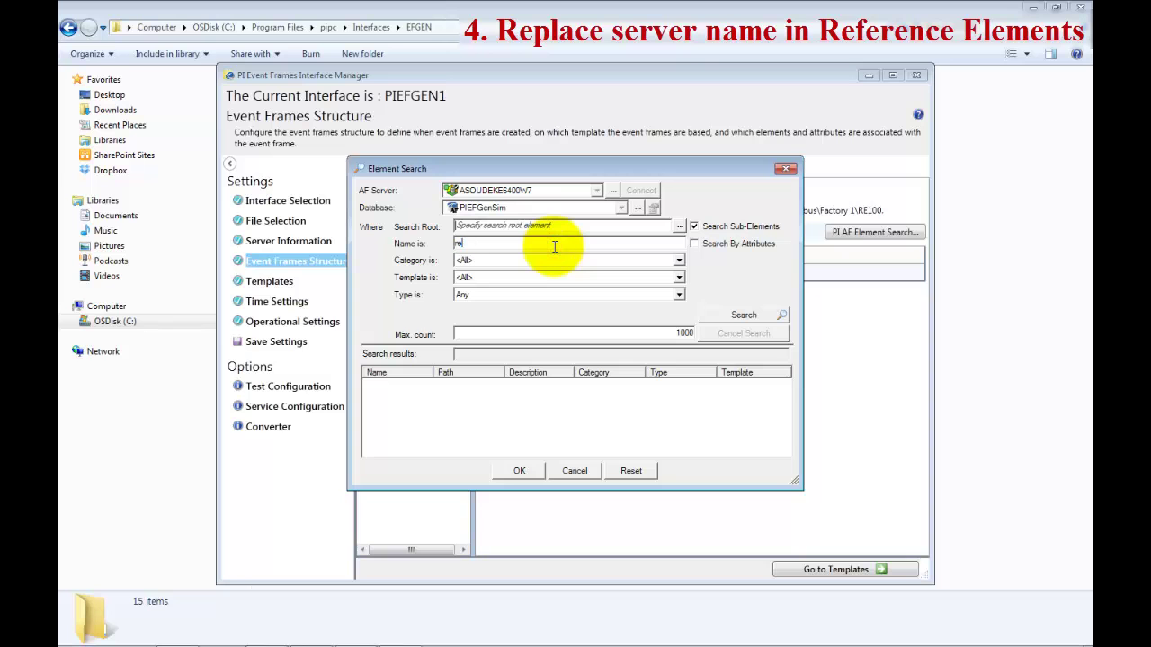
{"action": "type", "text": "re100"}
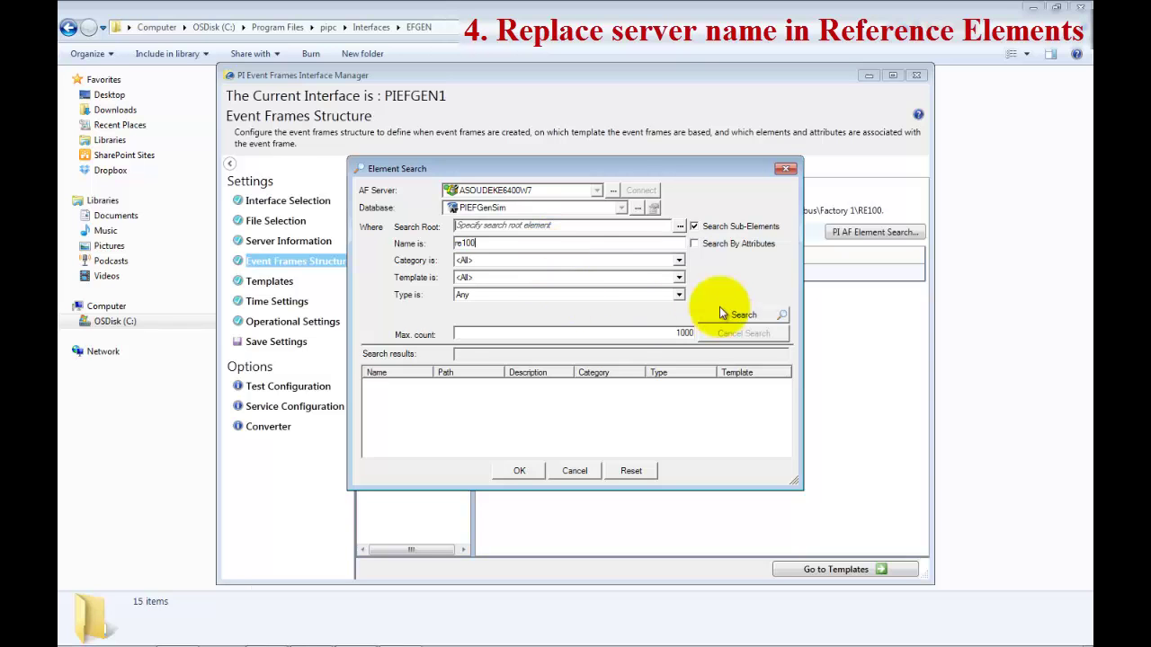
{"action": "left_click", "coordinate": [739, 314]}
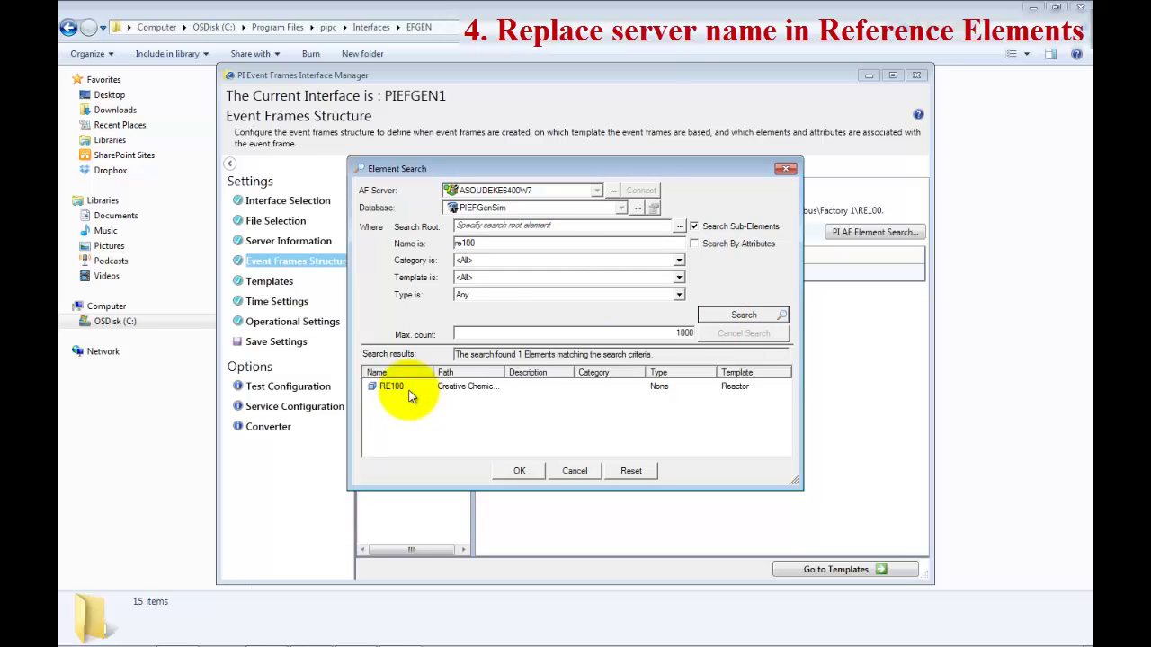
{"action": "double_click", "coordinate": [406, 388]}
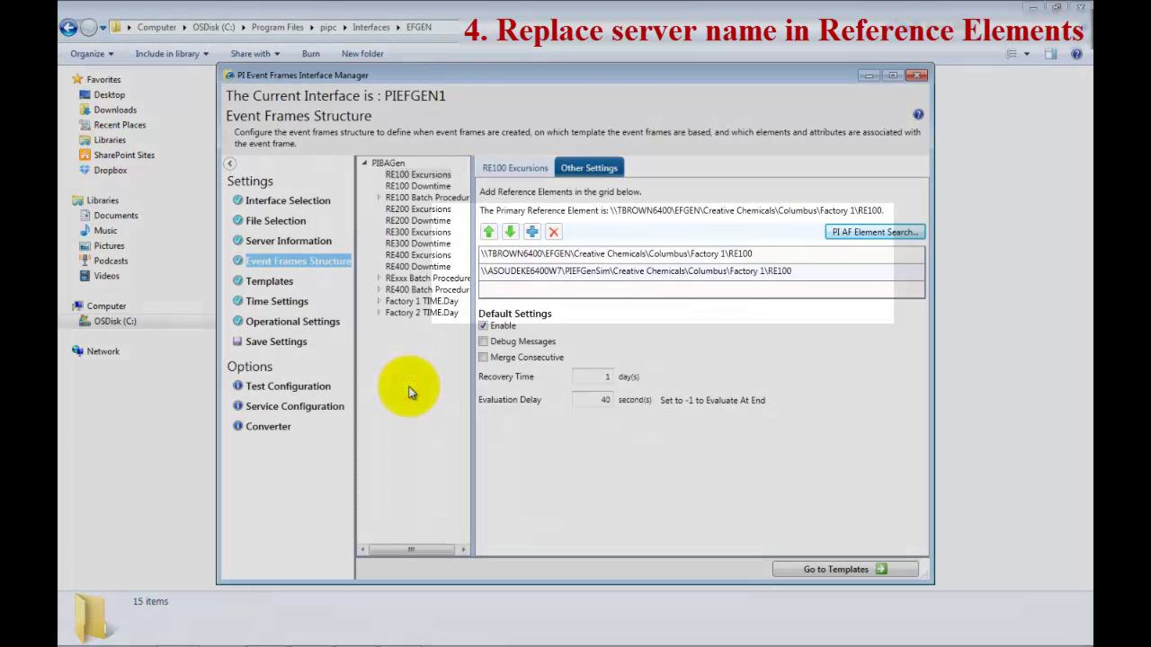
Delete the old EFGEN reference row and copy the new PIEFGenSim RE100 path
{"action": "left_click", "coordinate": [589, 259]}
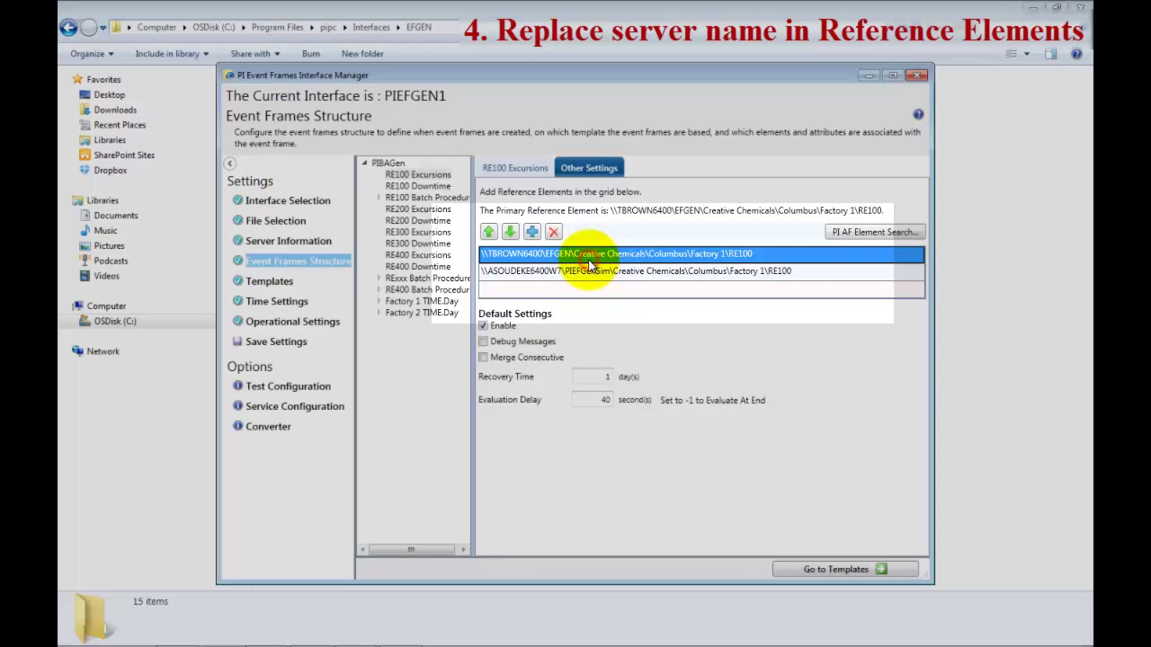
{"action": "left_click", "coordinate": [553, 233]}
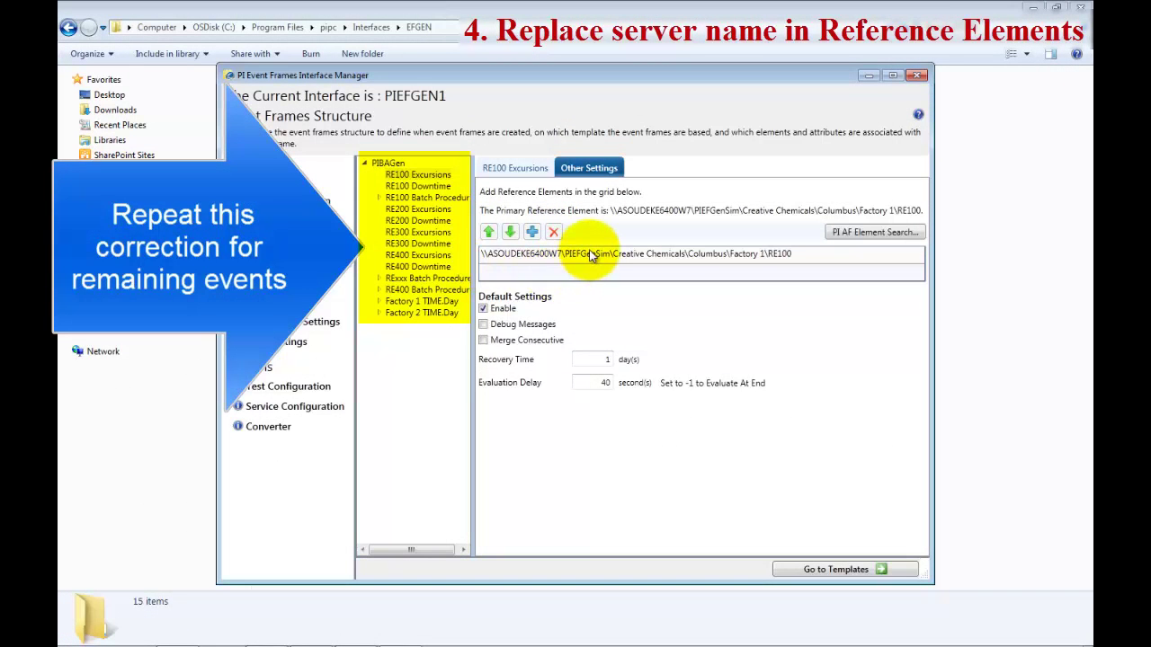
{"action": "left_click", "coordinate": [591, 255]}
{"action": "left_click", "coordinate": [589, 253]}
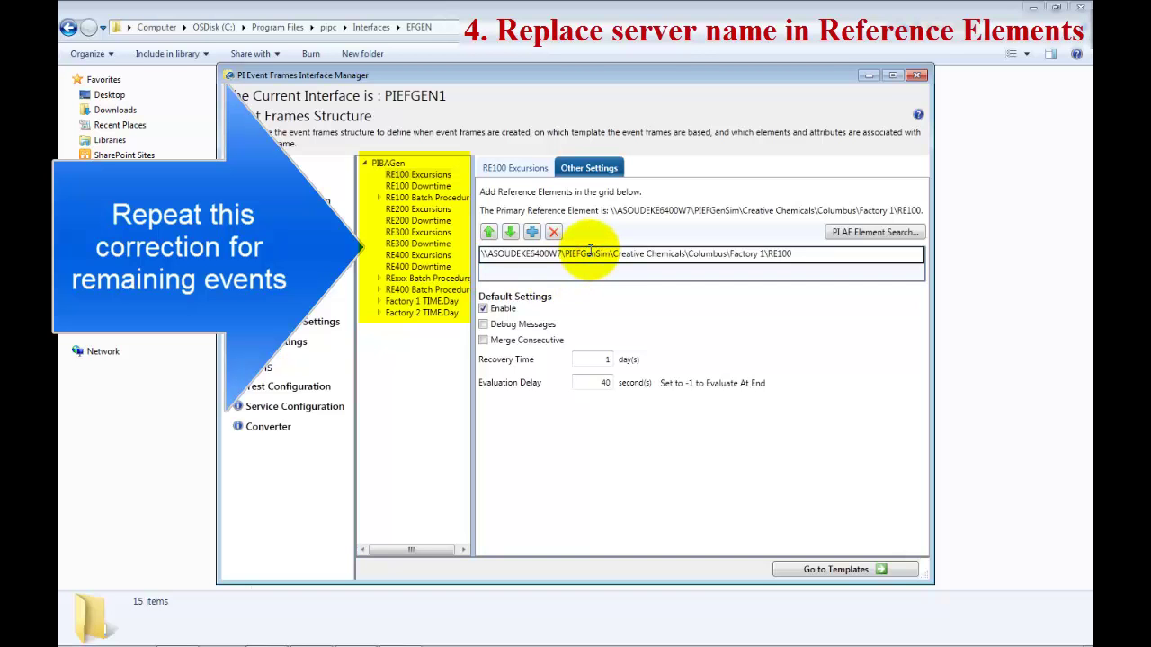
{"action": "key", "text": "ctrl+a"}
{"action": "key", "text": "ctrl+c"}
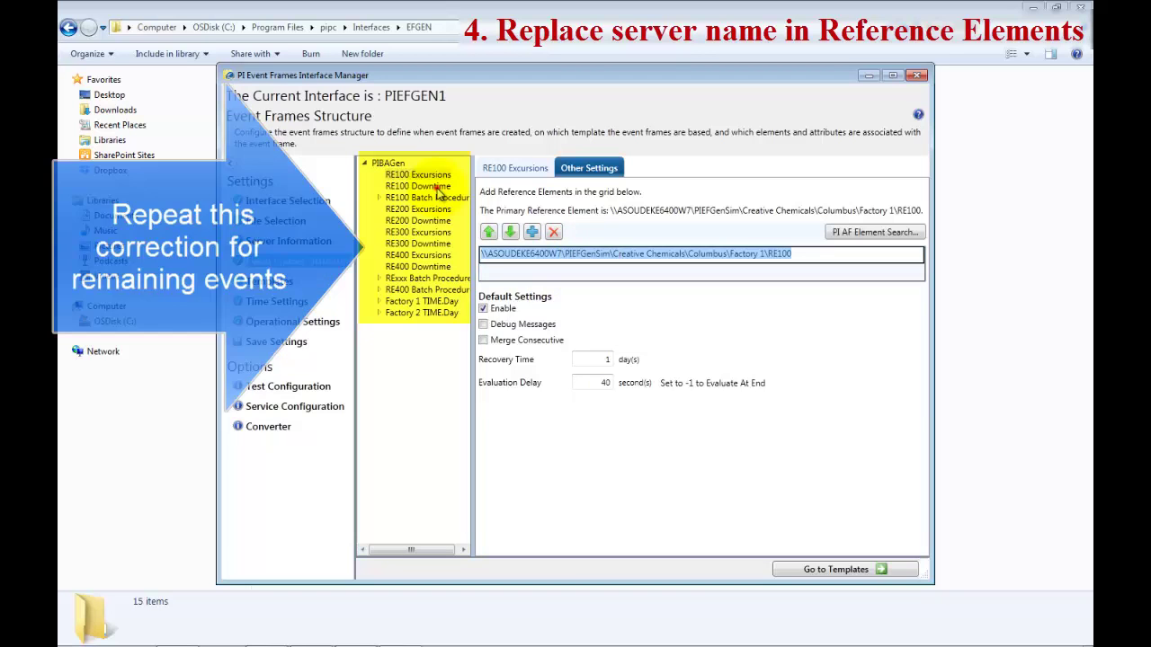
Paste the PIEFGenSim RE100 path as RE100 Downtime's reference element
{"action": "left_click", "coordinate": [577, 259]}
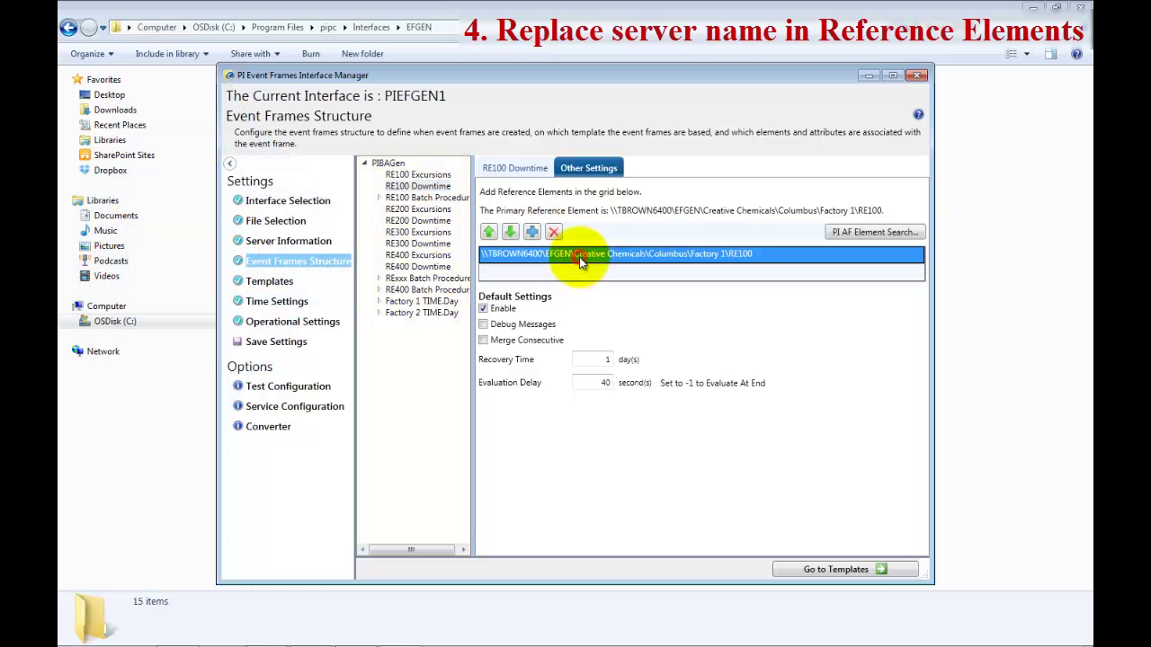
{"action": "left_click", "coordinate": [579, 257]}
{"action": "key", "text": "ctrl+a"}
{"action": "key", "text": "ctrl+v"}
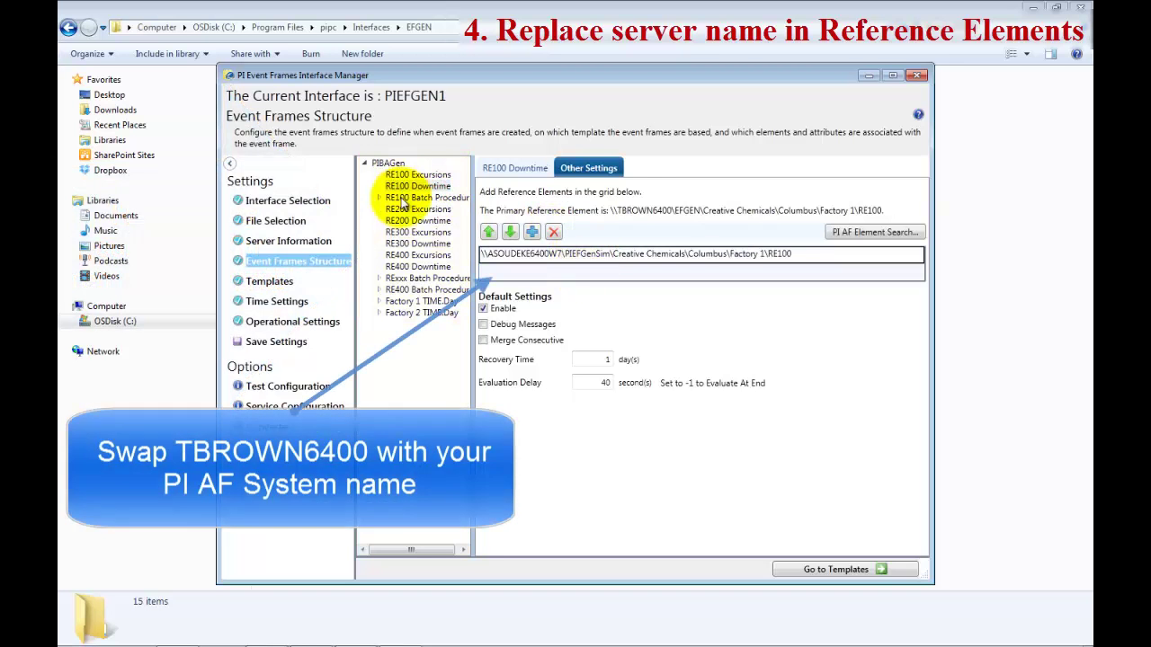
Paste the PIEFGenSim RE100 path as RE100 Unit Procedure's reference element
{"action": "left_click", "coordinate": [423, 197]}
{"action": "left_click", "coordinate": [379, 197]}
{"action": "left_click", "coordinate": [428, 209]}
{"action": "left_click", "coordinate": [602, 265]}
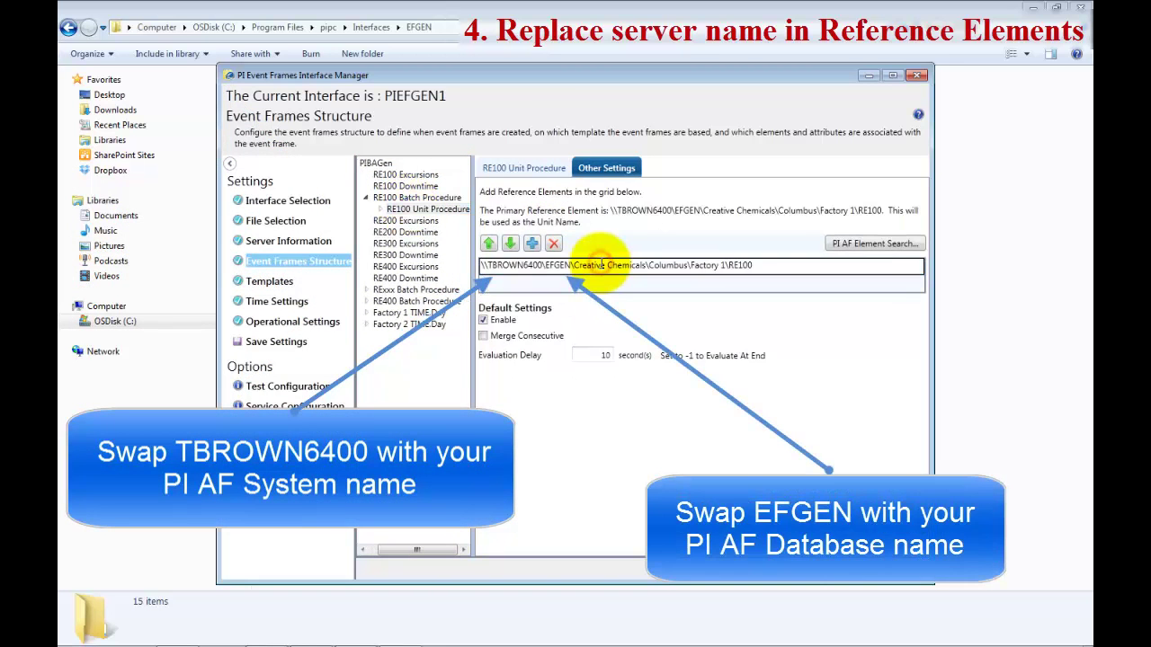
{"action": "key", "text": "ctrl+a"}
{"action": "key", "text": "ctrl+v"}
Repoint RE200 Excursions' reference element to the pasted PIEFGenSim path
{"action": "left_click", "coordinate": [382, 225]}
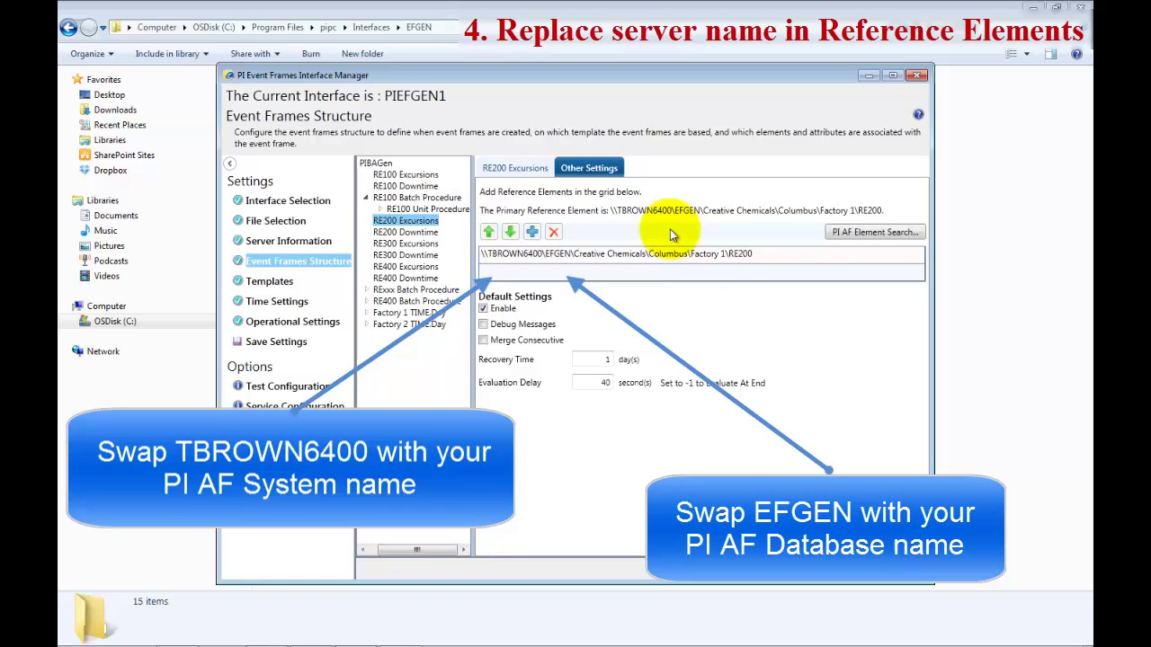
{"action": "left_click", "coordinate": [670, 256]}
{"action": "left_click", "coordinate": [668, 254]}
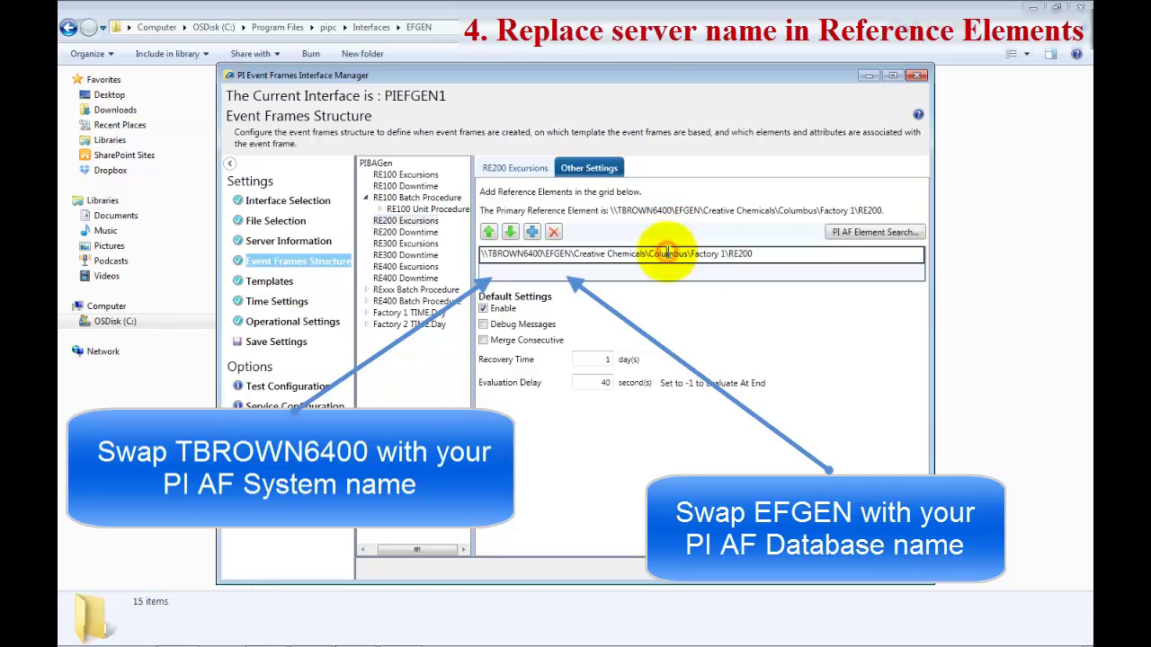
{"action": "key", "text": "ctrl+a"}
{"action": "key", "text": "ctrl+v"}
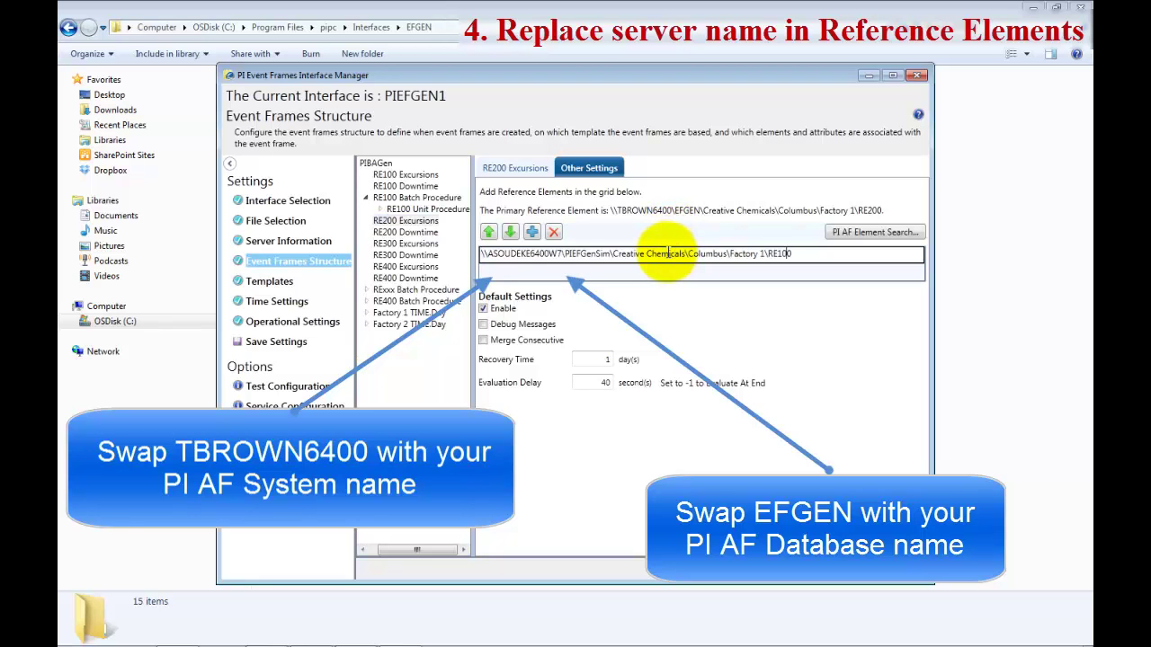
{"action": "key", "text": "Return"}
Repoint RE200 Downtime's reference element to PIEFGenSim's Factory 1\RE200
{"action": "left_click", "coordinate": [409, 231]}
{"action": "left_click", "coordinate": [527, 256]}
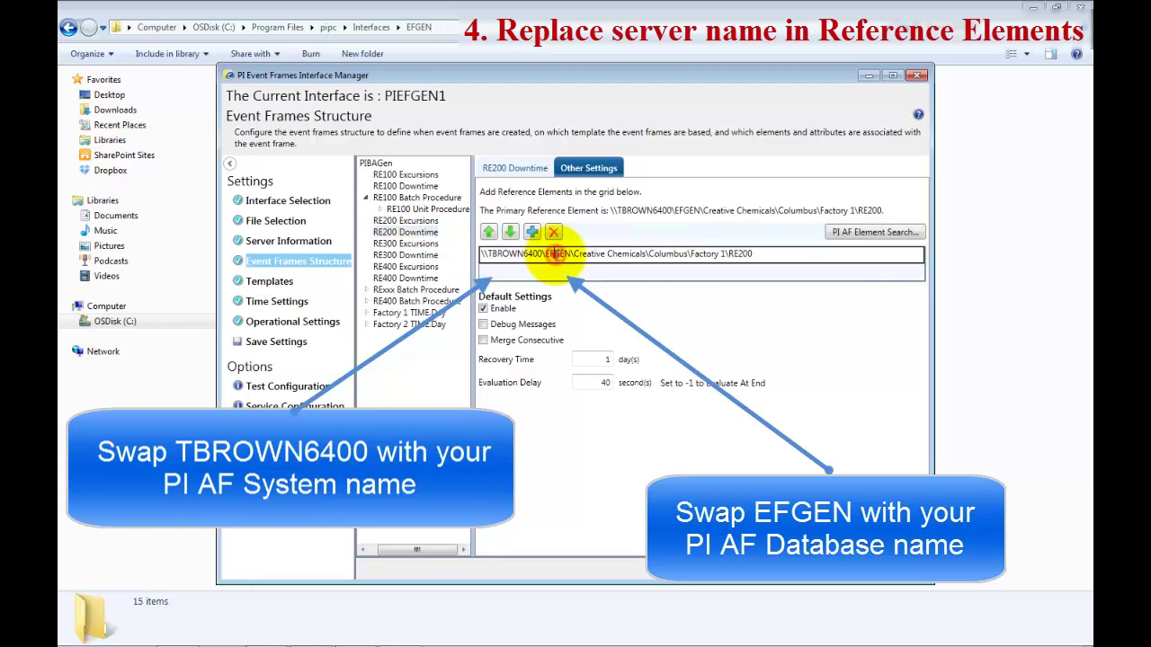
{"action": "left_click", "coordinate": [558, 256]}
{"action": "key", "text": "ctrl+v"}
{"action": "key", "text": "Return"}
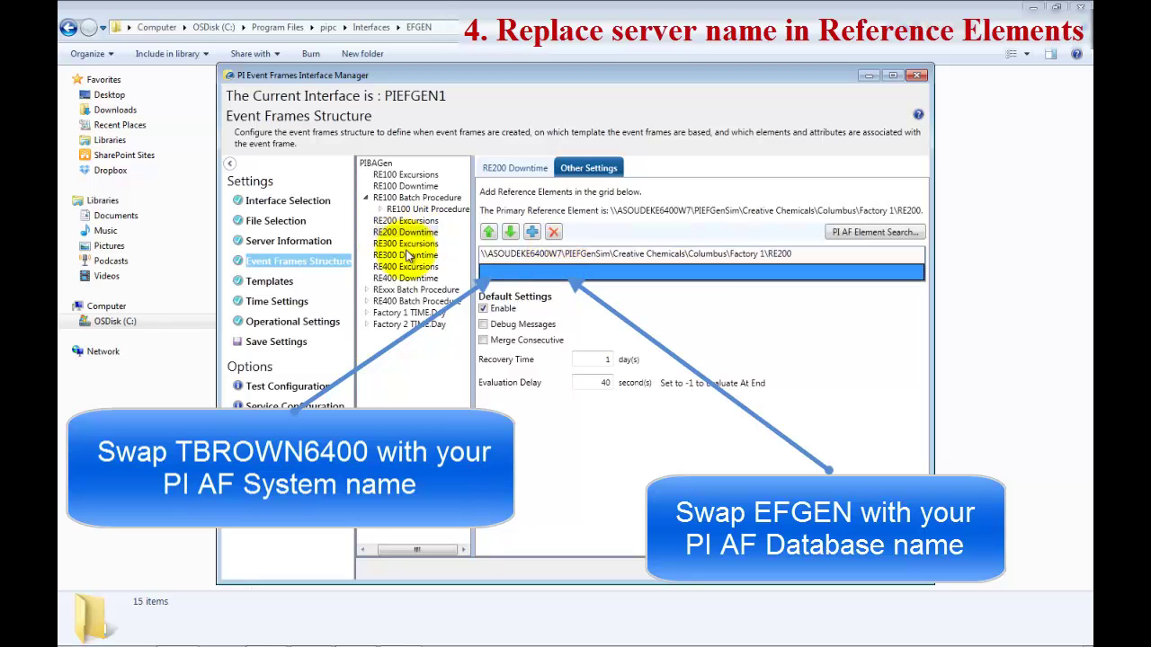
Paste the PIEFGenSim path into RE300 Excursions' reference and change the unit to RE300
{"action": "left_click", "coordinate": [406, 244]}
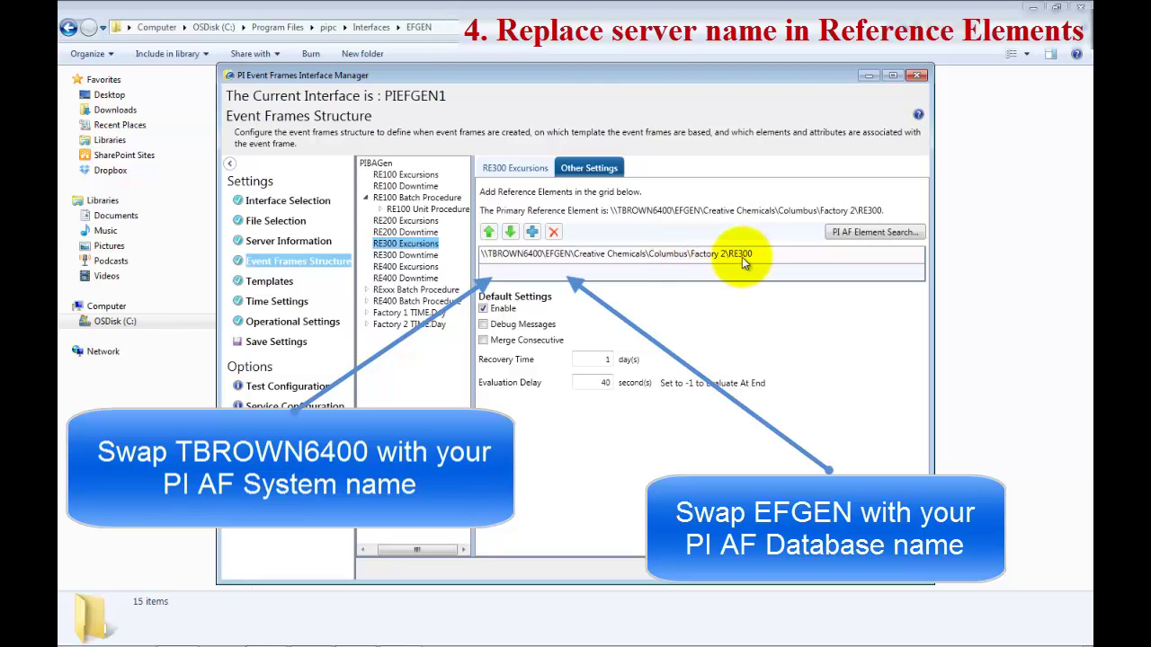
{"action": "left_click", "coordinate": [694, 255]}
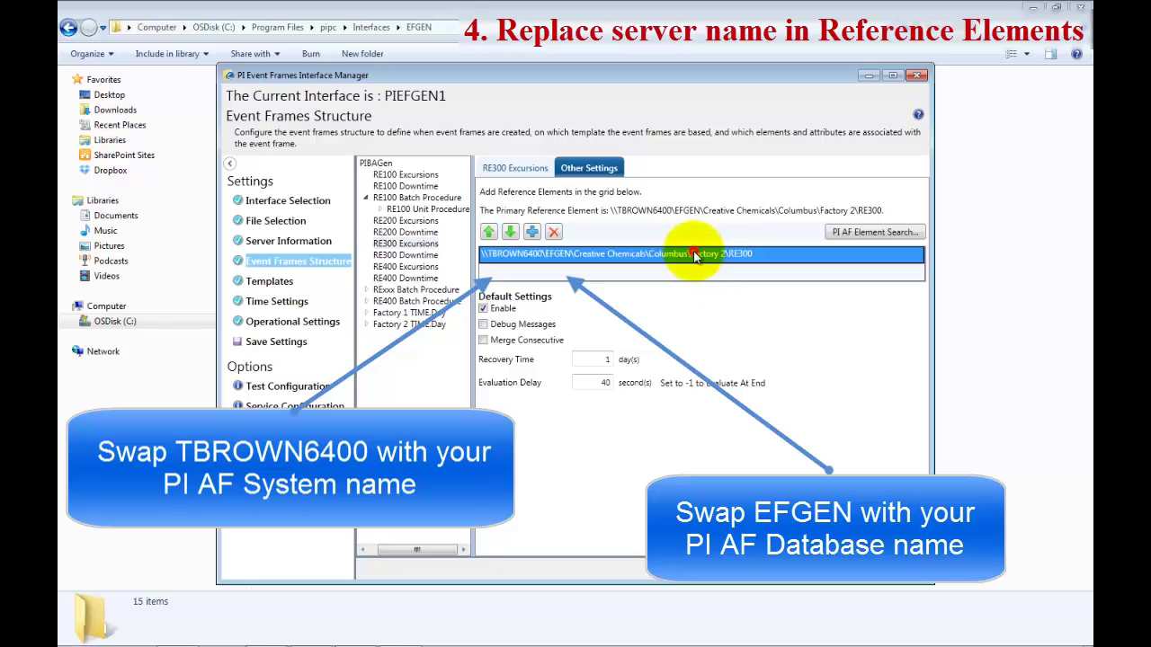
{"action": "left_click", "coordinate": [695, 256]}
{"action": "key", "text": "ctrl+a"}
{"action": "key", "text": "ctrl+v"}
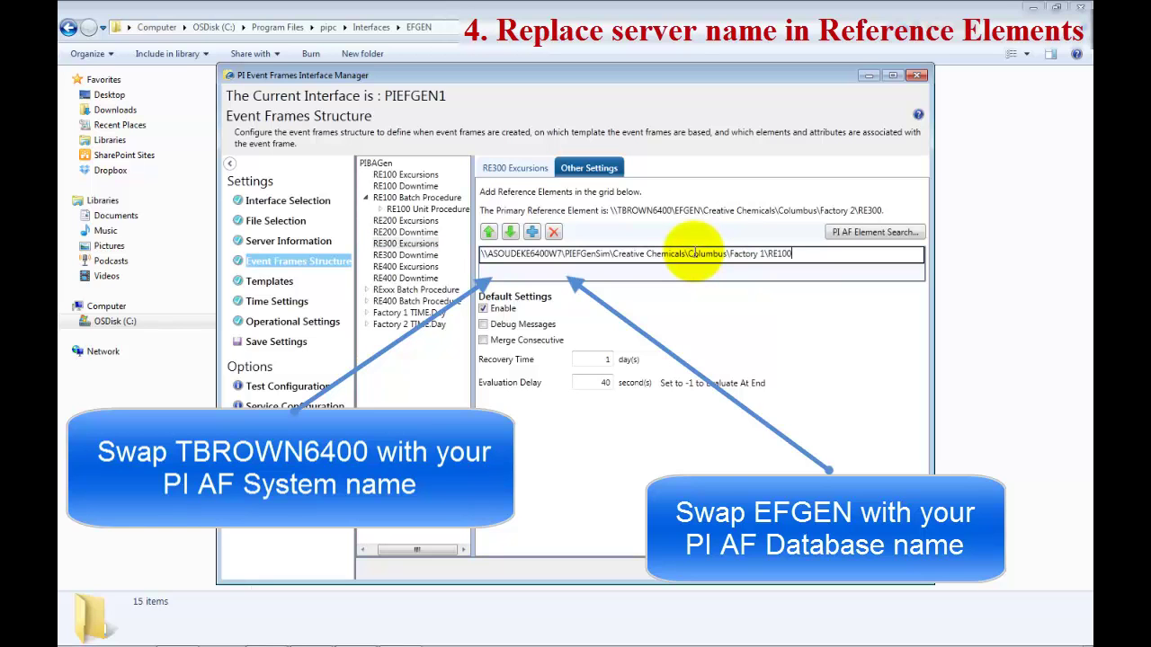
{"action": "key", "text": "Left"}
{"action": "key", "text": "Left"}
{"action": "key", "text": "BackSpace"}
{"action": "type", "text": "3"}
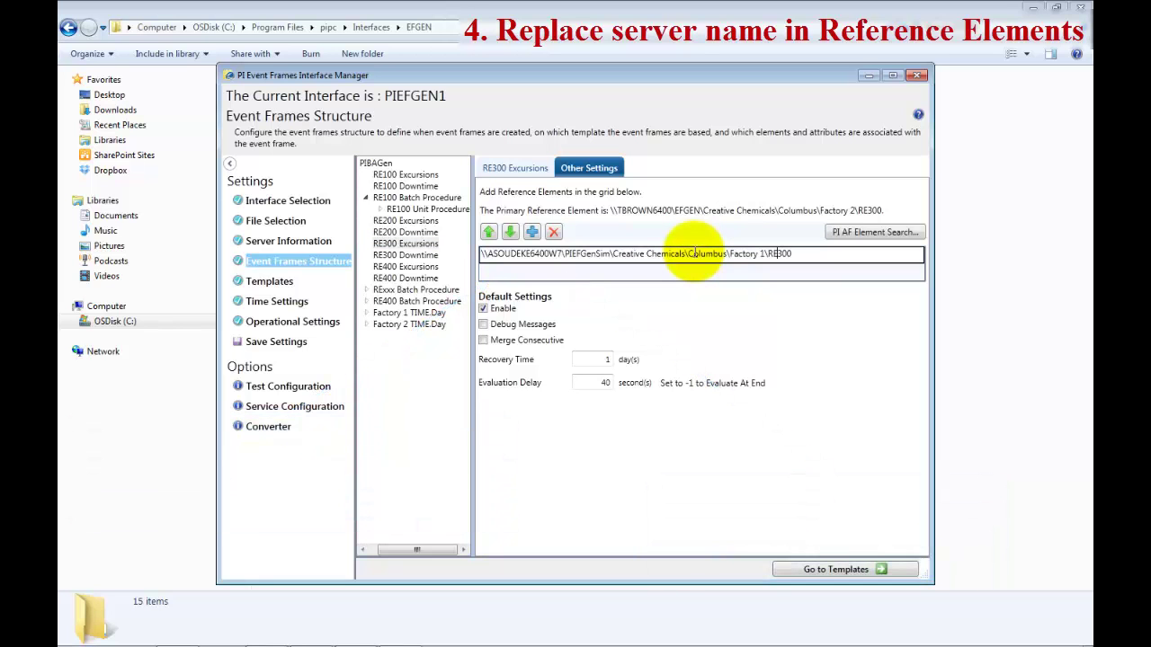
Repoint RE300 Downtime's reference element to the PIEFGenSim Factory 2 path
{"action": "left_click", "coordinate": [405, 254]}
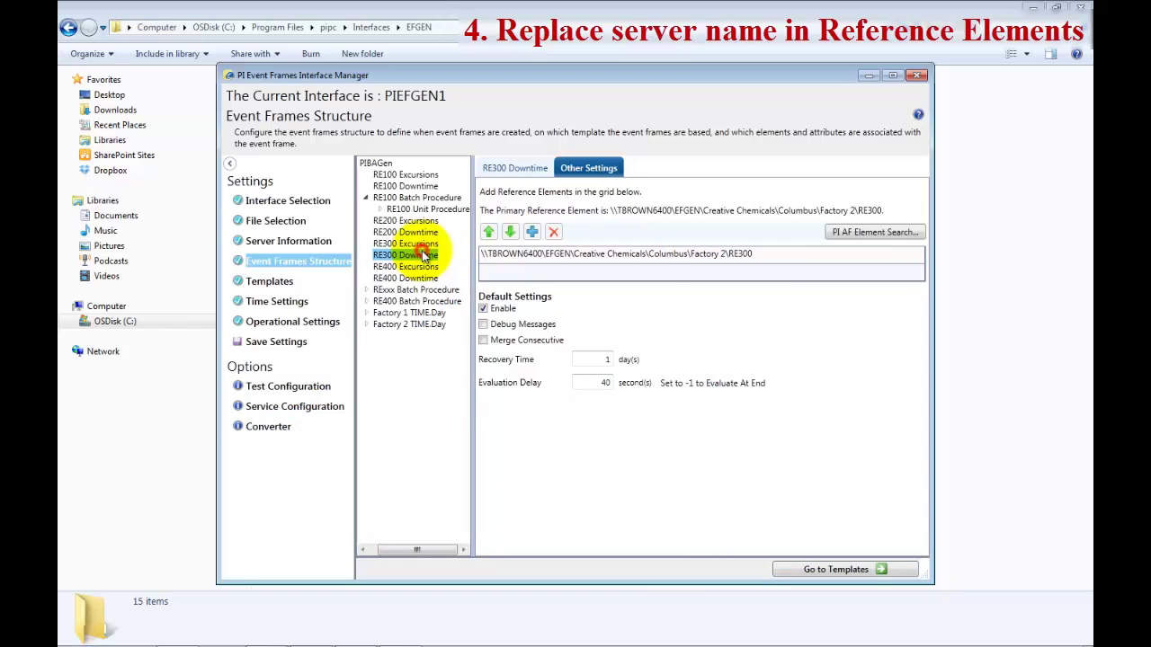
{"action": "left_click", "coordinate": [771, 254]}
{"action": "key", "text": "ctrl+v"}
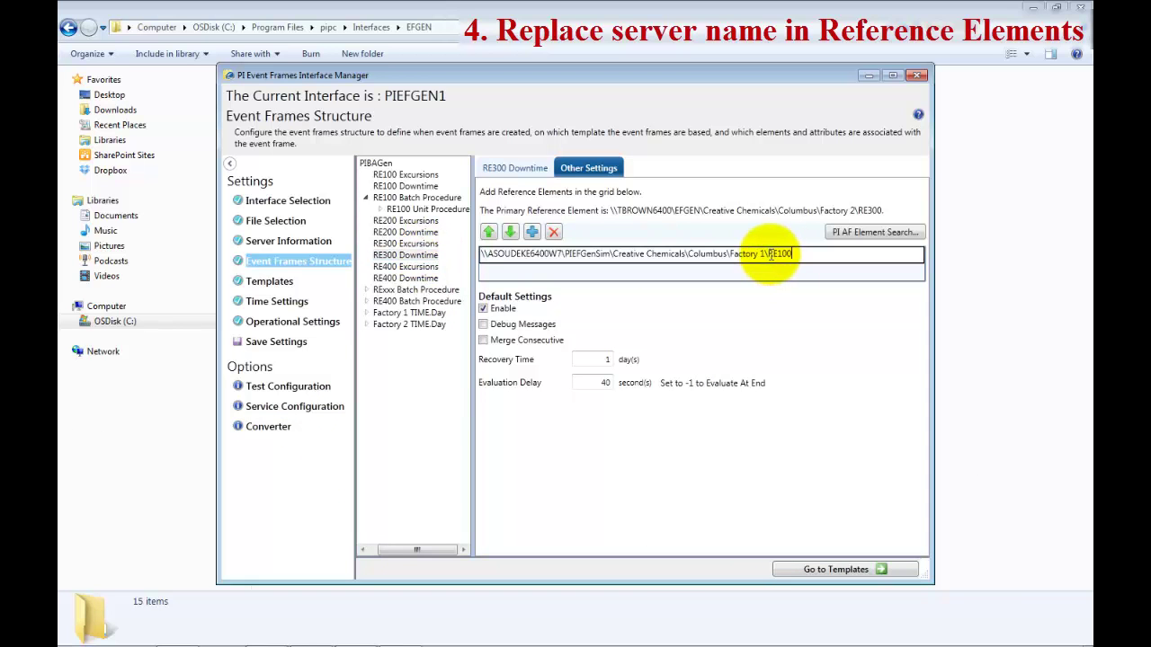
{"action": "key", "text": "Return"}
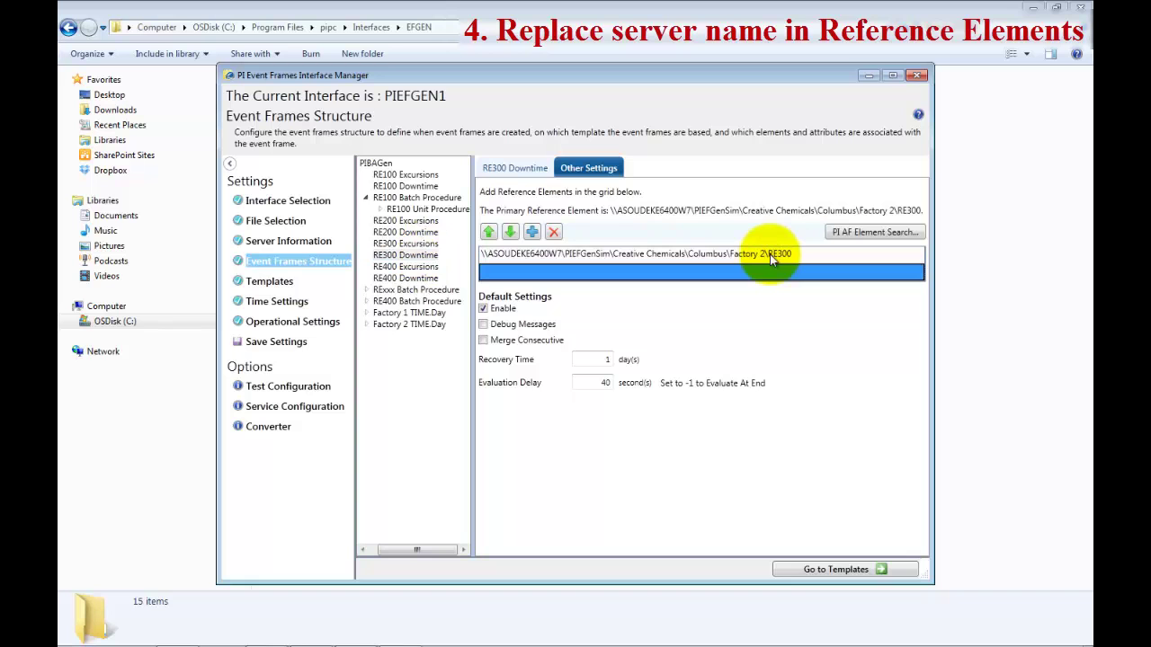
Paste the PIEFGenSim path into RE400 Excursions' reference, correcting the factory number to 2
{"action": "left_click", "coordinate": [423, 267]}
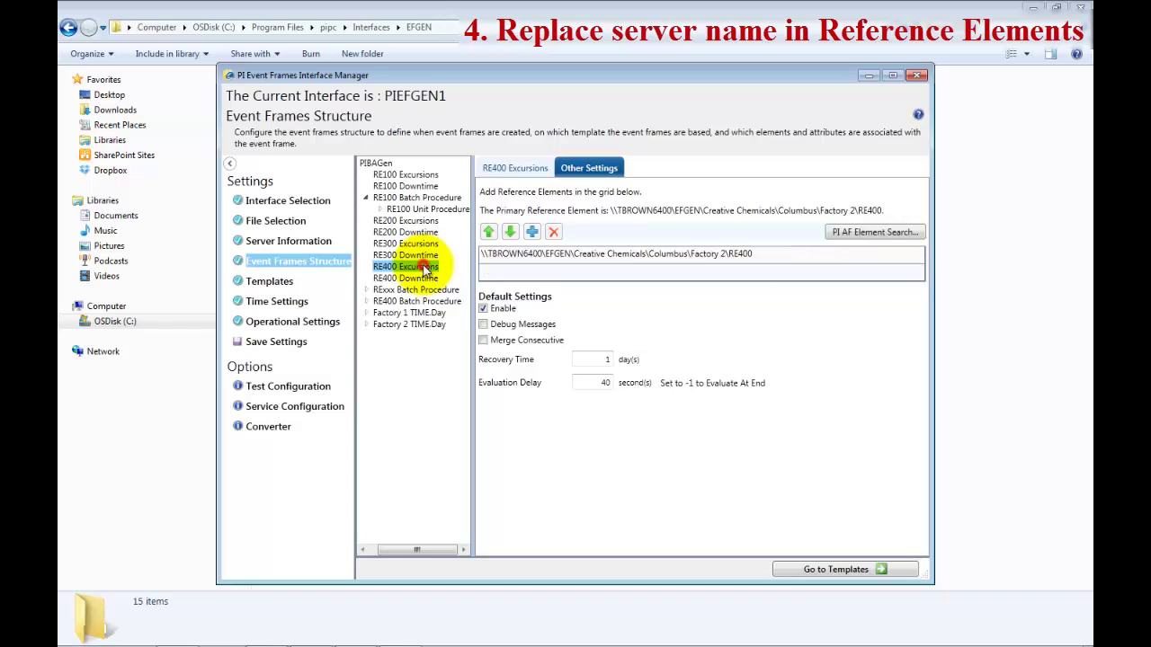
{"action": "left_click", "coordinate": [668, 257]}
{"action": "type", "text": "\\\\ASOUDEKE6400W7\\PIEFGenSim\\Creative Chemicals\\Columbus\\Factory 1\\RE100"}
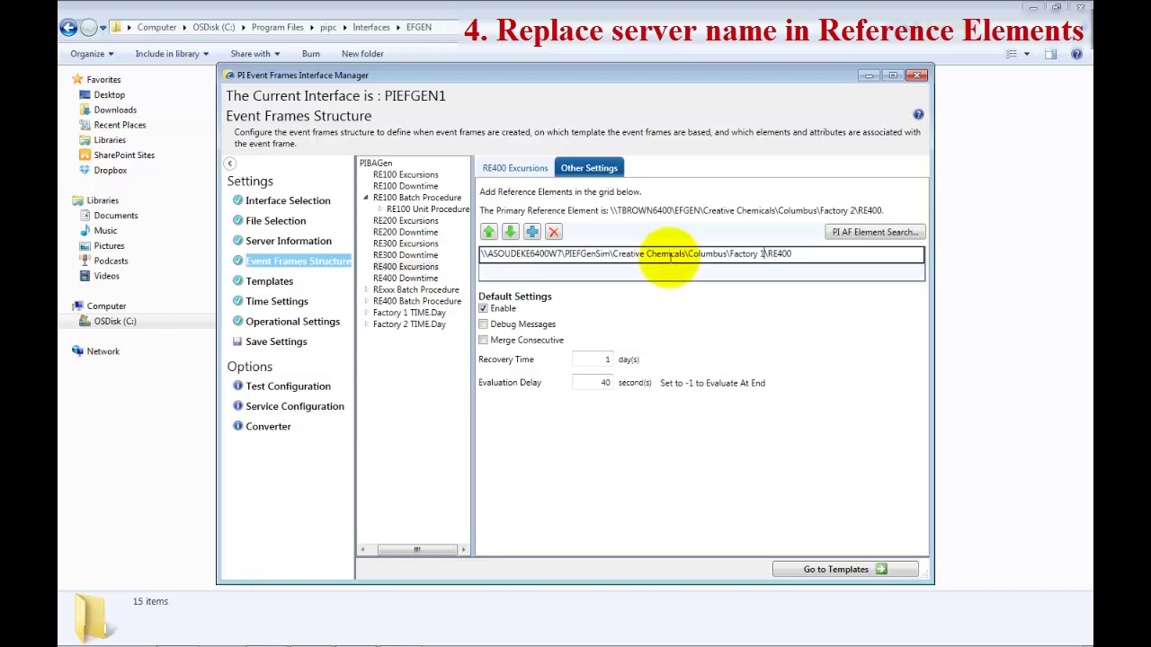
{"action": "key", "text": "BackSpace"}
{"action": "type", "text": "2"}
{"action": "key", "text": "Return"}
Replace RE400 Downtime's reference path with the PIEFGenSim Factory 2 path
{"action": "left_click", "coordinate": [407, 279]}
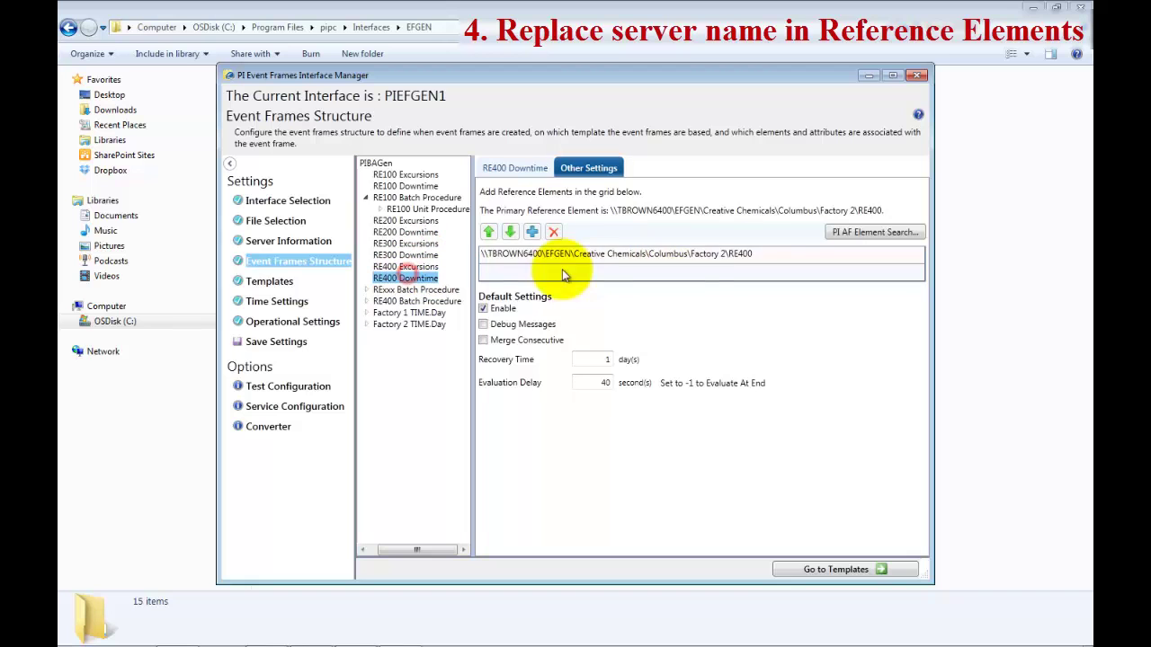
{"action": "left_click", "coordinate": [722, 254]}
{"action": "key", "text": "ctrl+a"}
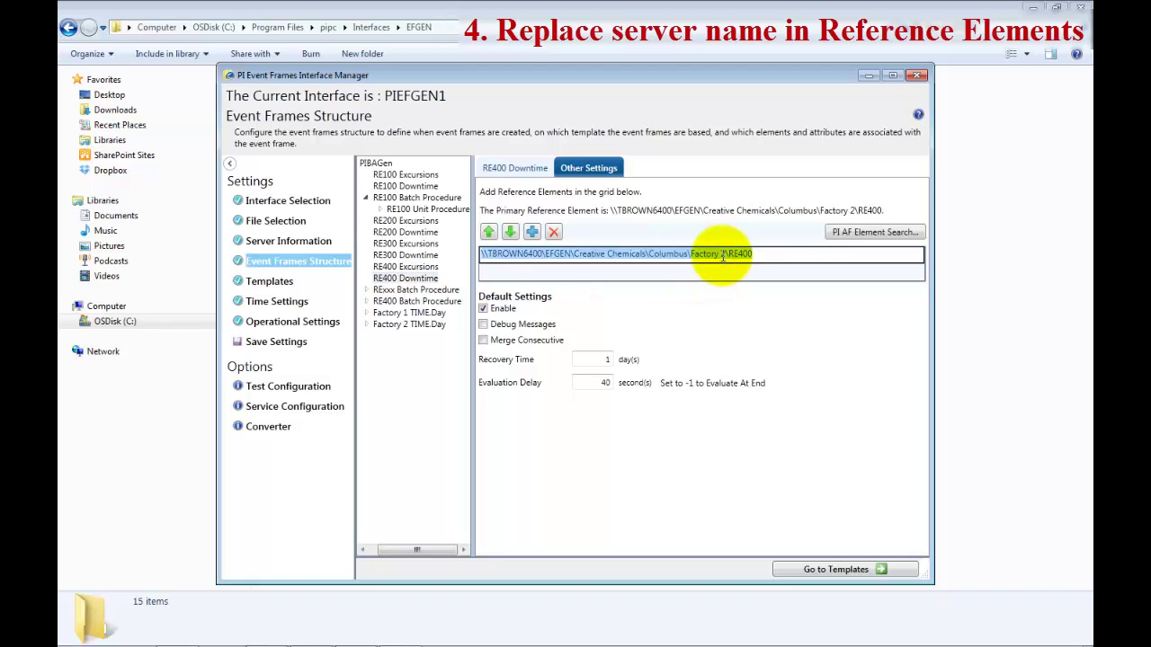
{"action": "type", "text": "\\\\ASOUDEKE6400W7\\PIEFGenSim\\Creative Chemicals\\Columbus\\Factory 1\\RE100"}
{"action": "key", "text": "Return"}
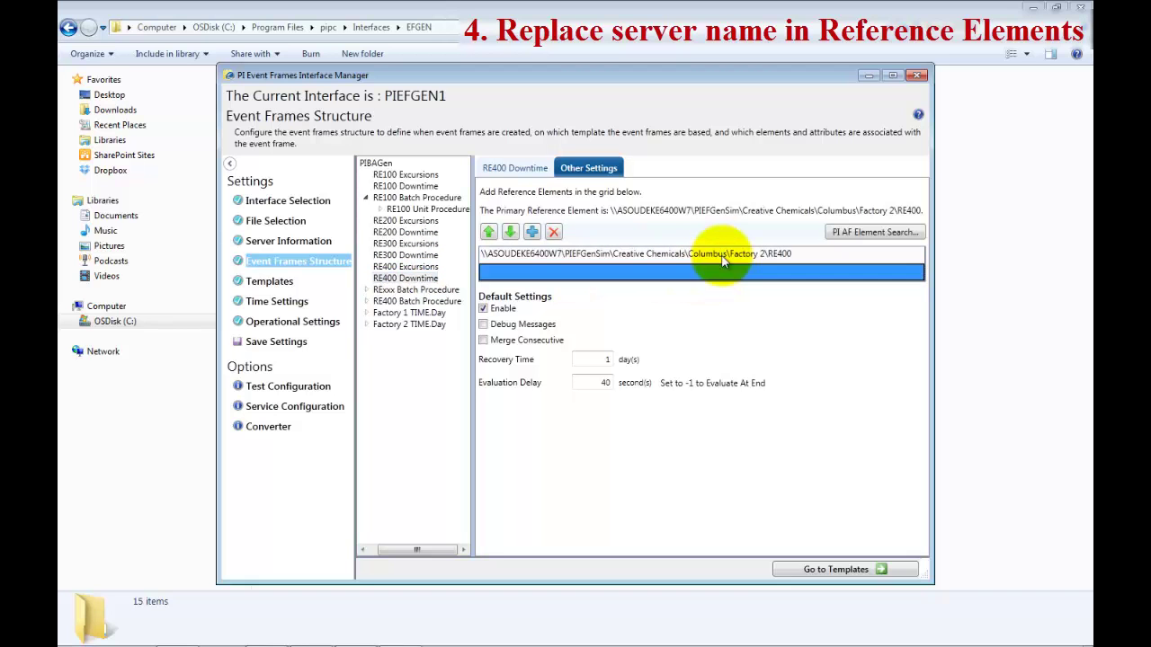
Repoint the RE200 Unit Procedure reference element to the pasted PIEFGenSim server path
{"action": "double_click", "coordinate": [434, 295]}
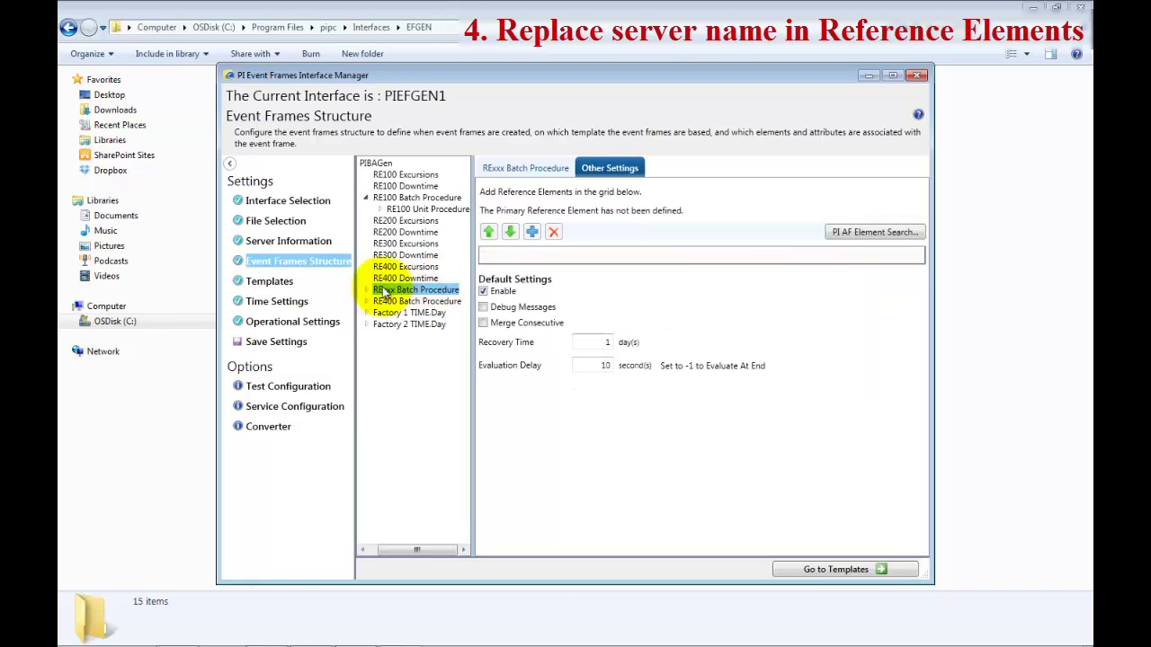
{"action": "left_click", "coordinate": [427, 301]}
{"action": "left_click", "coordinate": [673, 270]}
{"action": "left_click", "coordinate": [673, 270]}
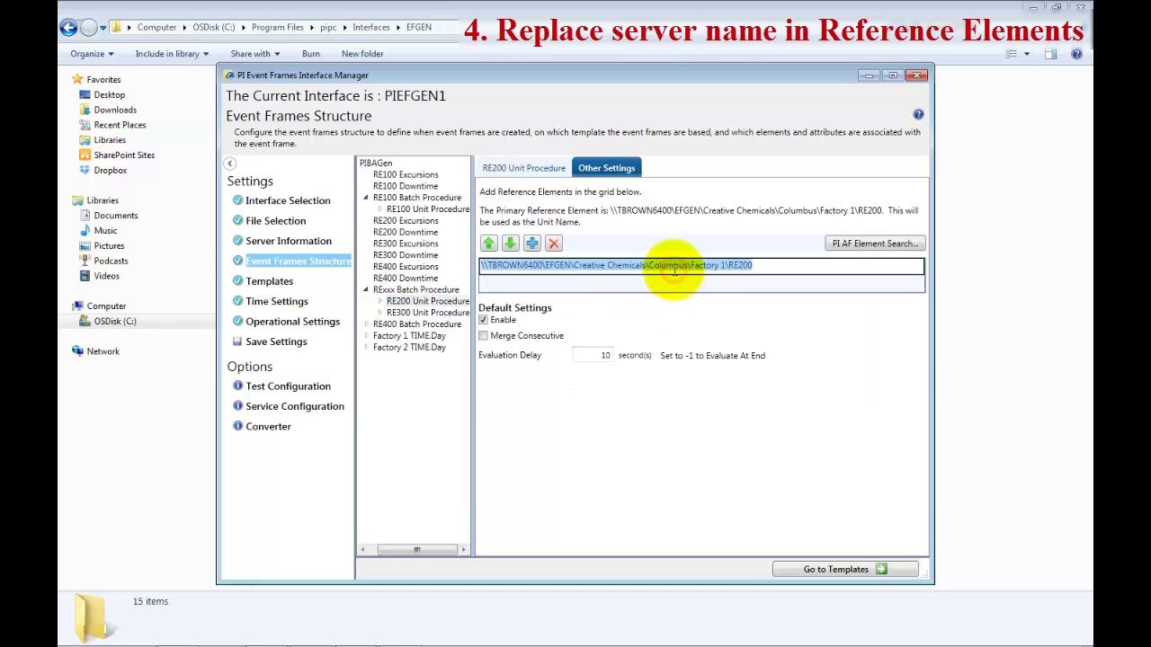
{"action": "type", "text": "\\\\ASOUDEKE6400W7\\PIEFGenSim\\Creative Chemicals\\Columbus\\Factory 1\\RE100"}
{"action": "key", "text": "Return"}
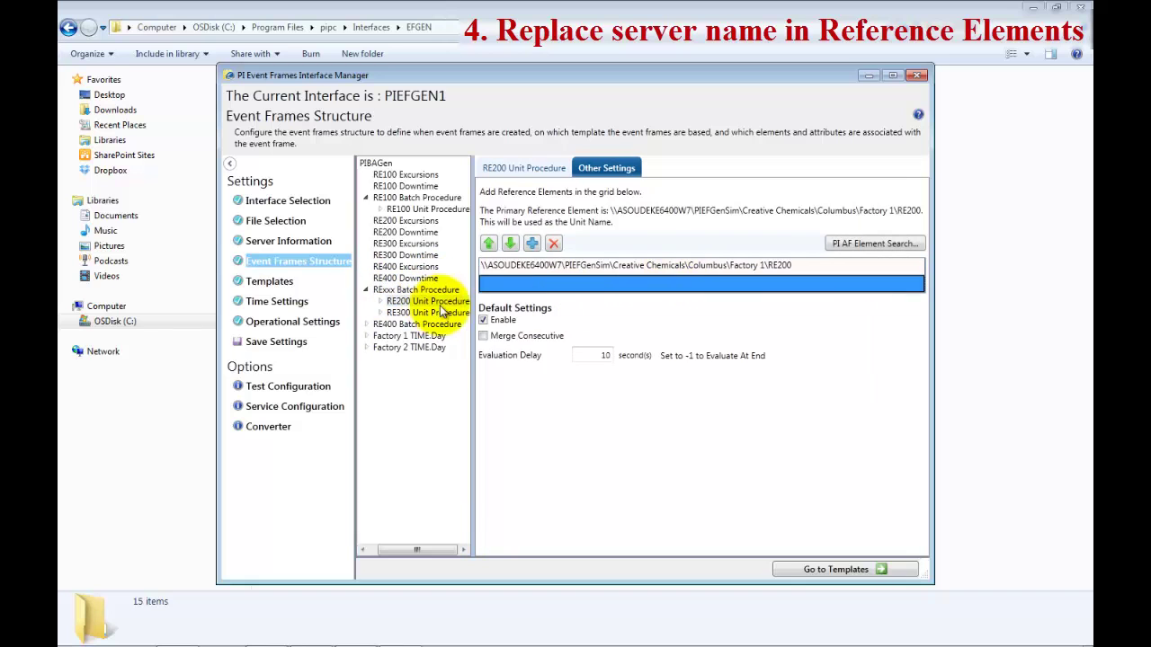
Replace the RE300 Unit Procedure reference path with the new PIEFGenSim server path
{"action": "left_click", "coordinate": [428, 312]}
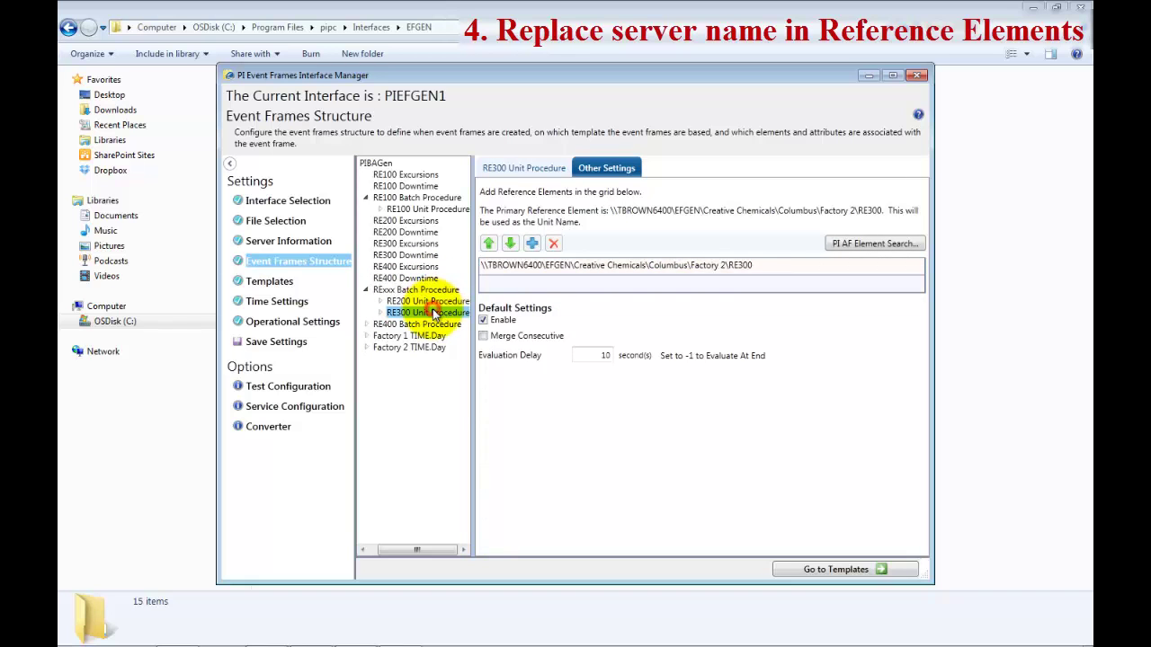
{"action": "left_click", "coordinate": [720, 270]}
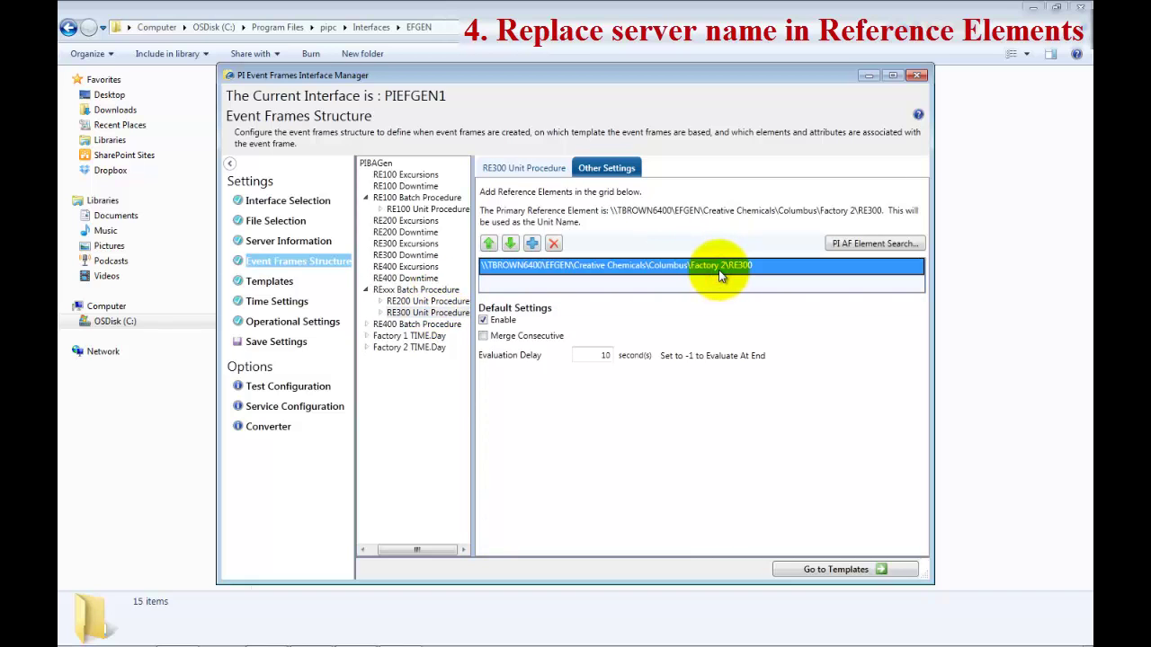
{"action": "left_click", "coordinate": [720, 271]}
{"action": "double_click", "coordinate": [720, 270]}
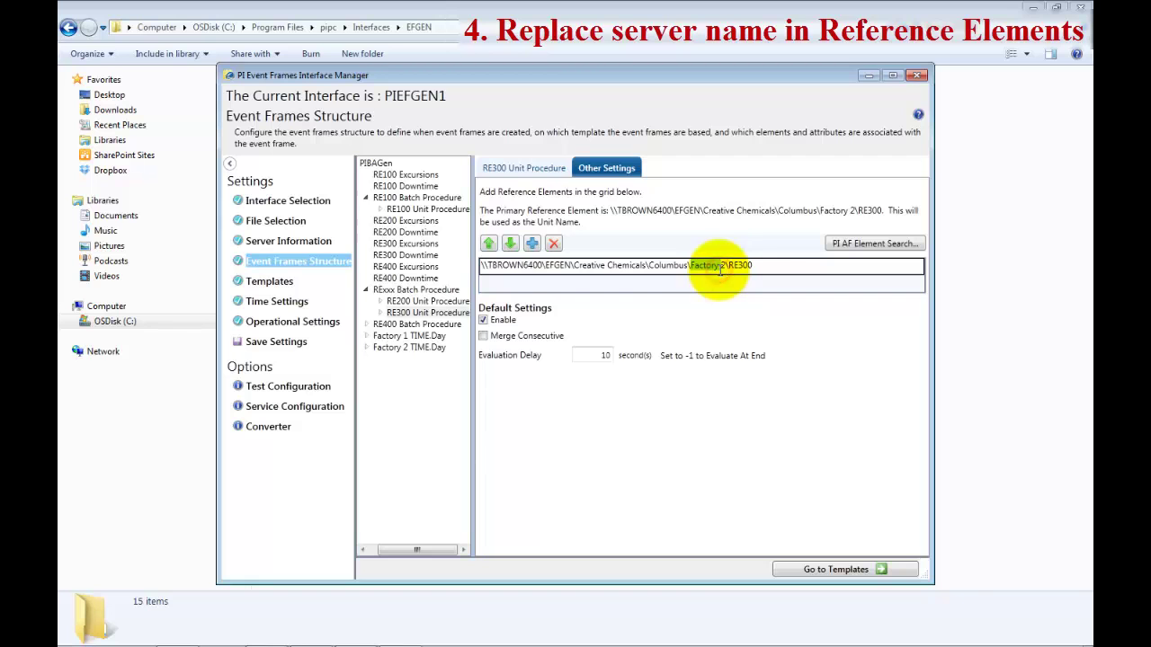
{"action": "key", "text": "ctrl+a"}
{"action": "type", "text": "\\\\ASOUDEKE6400W7\\PIEFGenSim\\Creative Chemicals\\Columbus\\Factory 1\\RE100"}
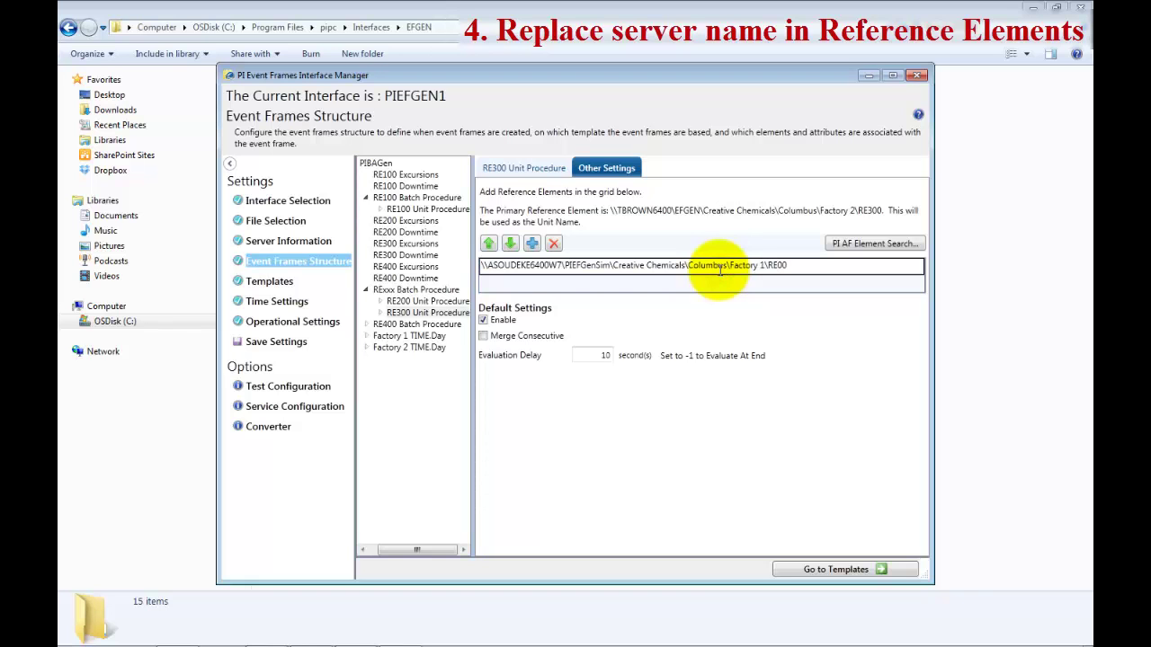
{"action": "key", "text": "Return"}
Repoint the RE400 Unit Procedure reference element to PIEFGenSim's Factory 2\RE400 on ASOUDEKE6400W7
{"action": "double_click", "coordinate": [413, 325]}
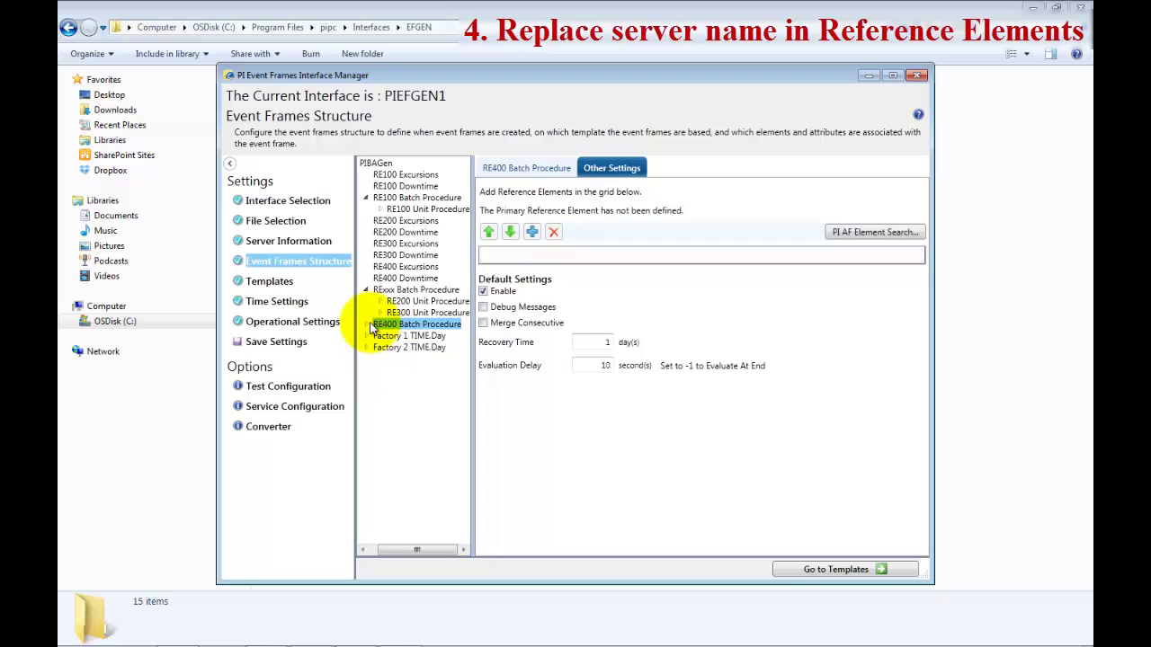
{"action": "left_click", "coordinate": [412, 338]}
{"action": "left_click", "coordinate": [610, 267]}
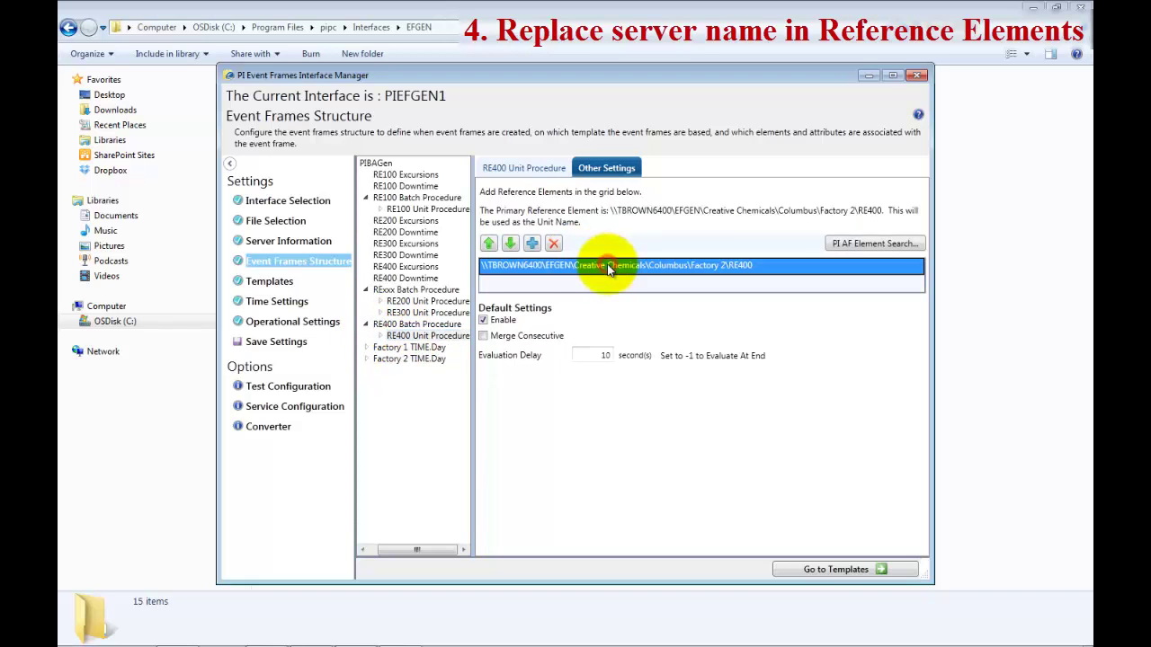
{"action": "left_click", "coordinate": [610, 268]}
{"action": "key", "text": "ctrl+a"}
{"action": "key", "text": "ctrl+v"}
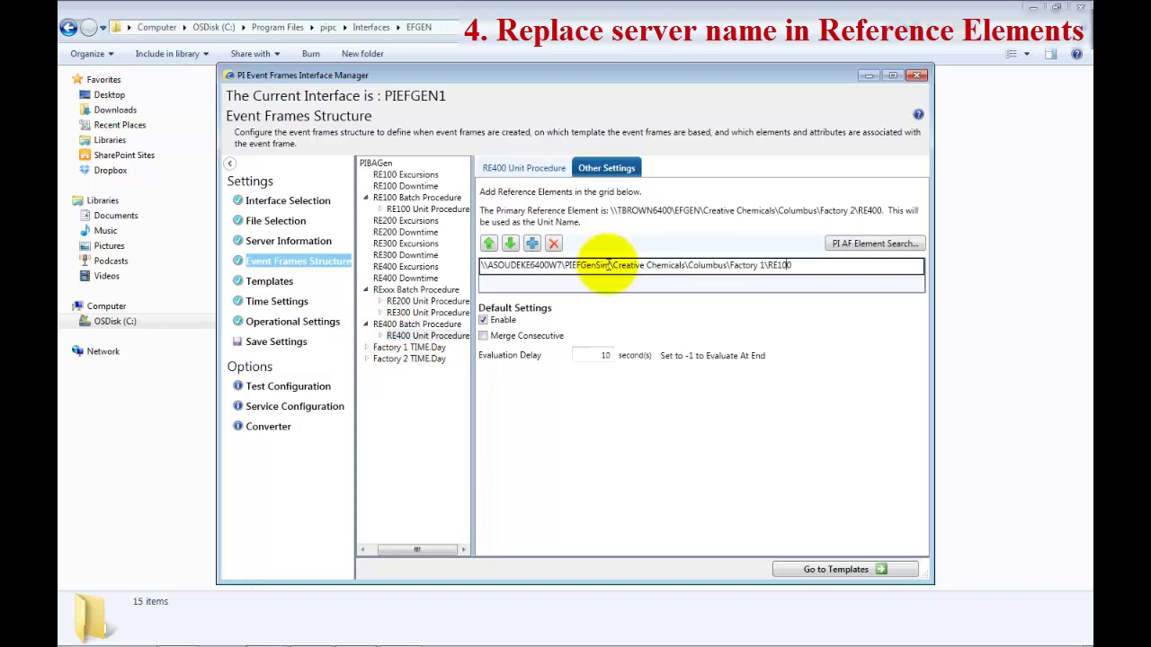
{"action": "key", "text": "Return"}
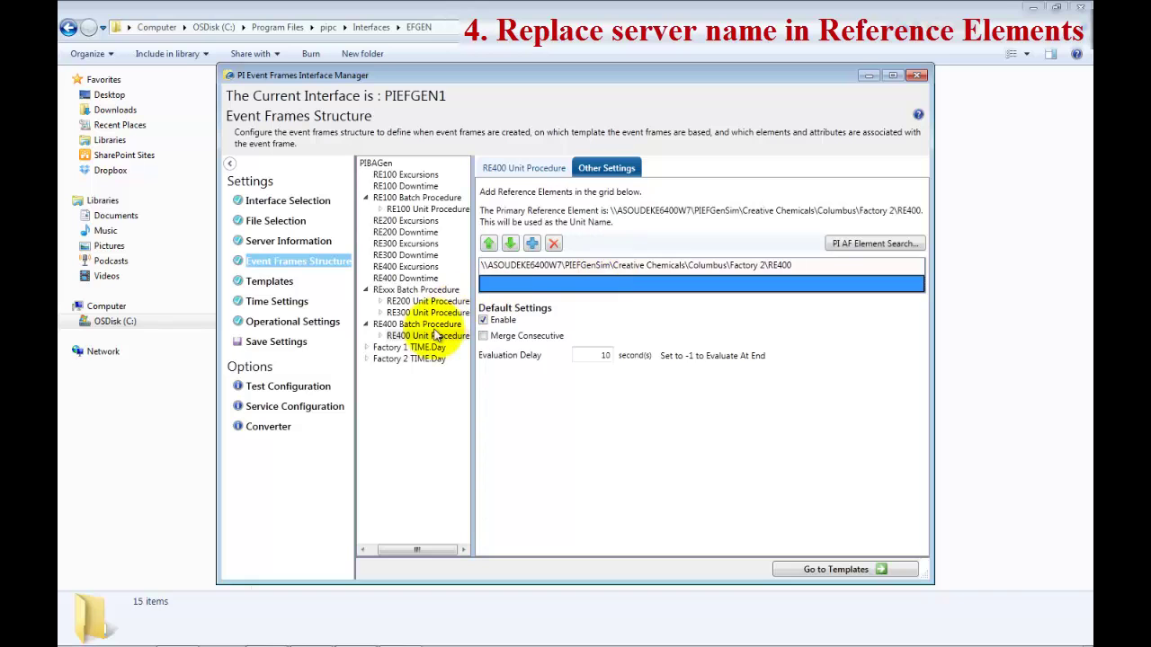
{"action": "left_click", "coordinate": [400, 350]}
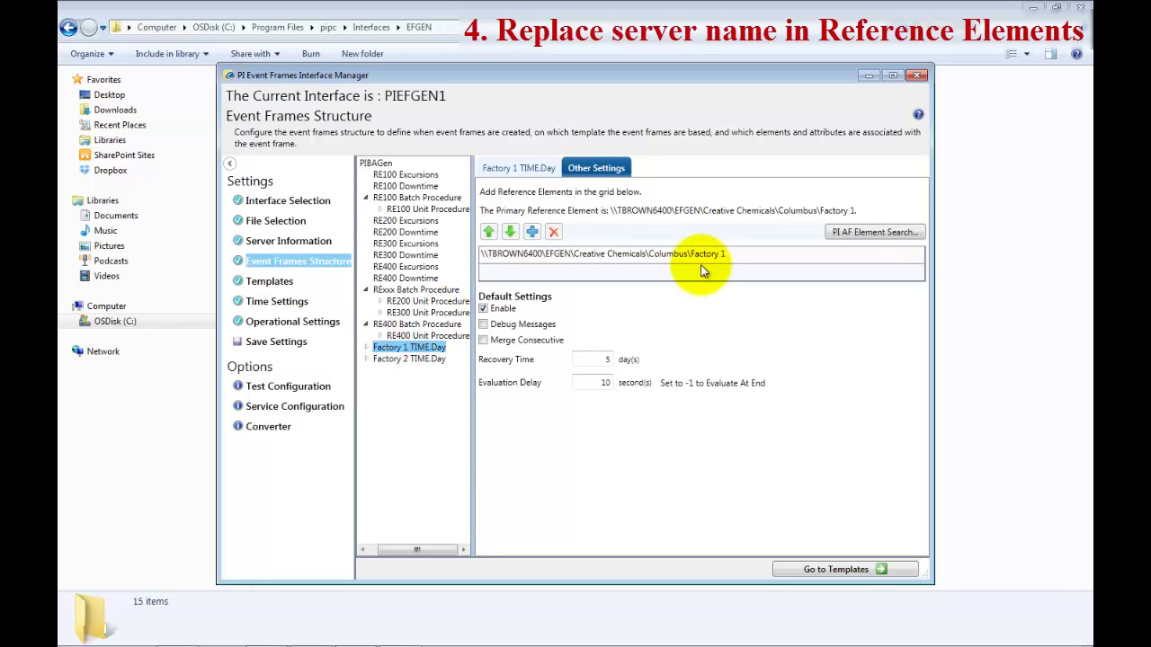
Search PI AF elements for 'factor*' and add PIEFGenSim's Factory 1 as a reference element
{"action": "left_click", "coordinate": [885, 229]}
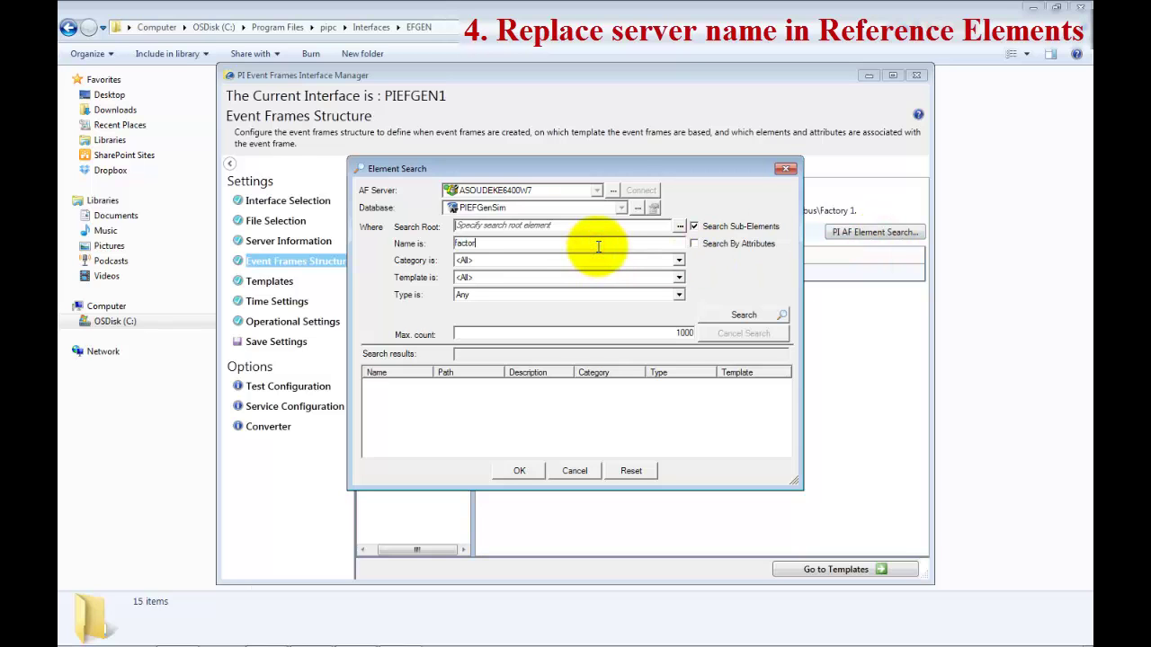
{"action": "left_click", "coordinate": [739, 314]}
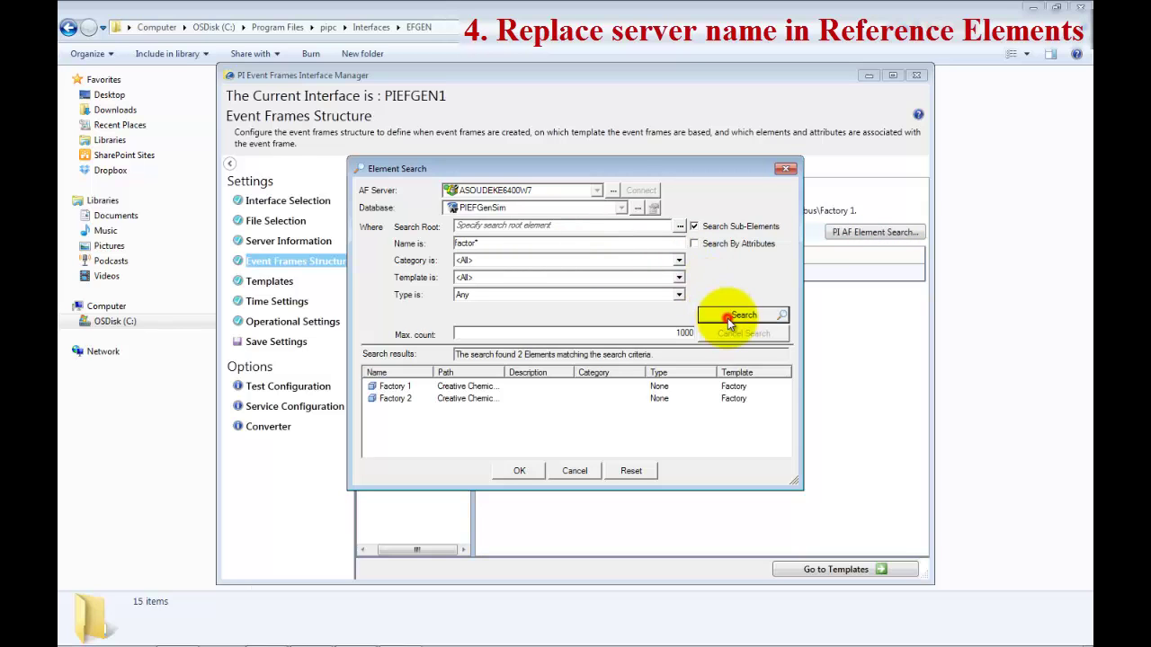
{"action": "double_click", "coordinate": [406, 387]}
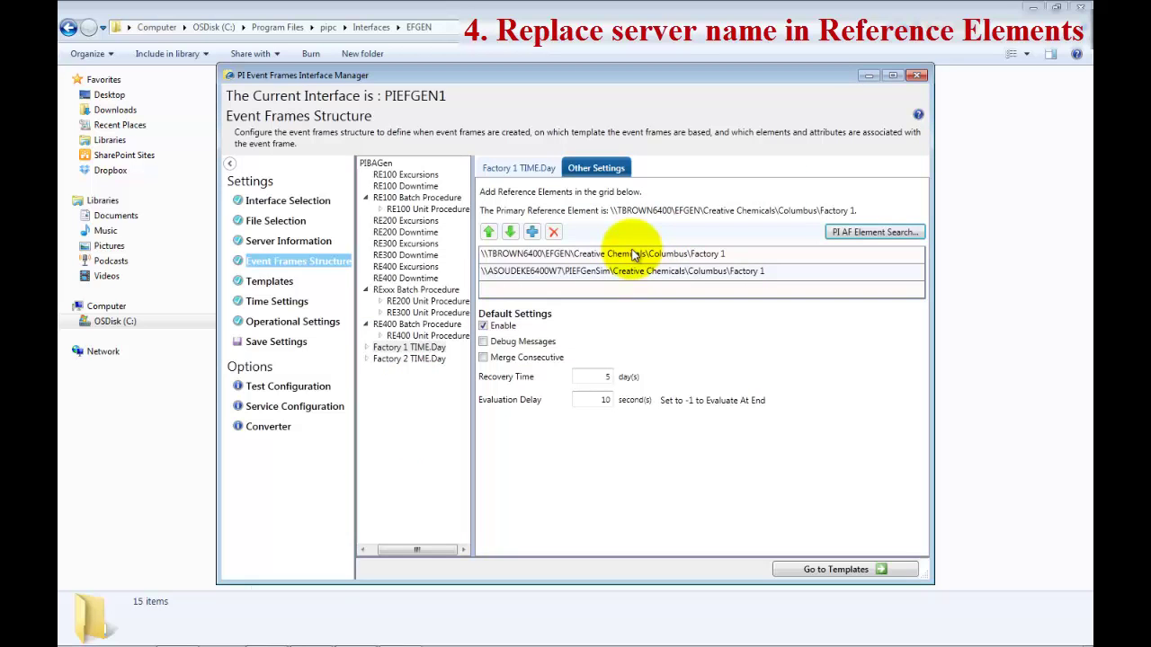
Delete Factory 1 TIME.Day's old server reference row, keeping the PIEFGenSim one
{"action": "left_click", "coordinate": [632, 254]}
{"action": "left_click", "coordinate": [553, 232]}
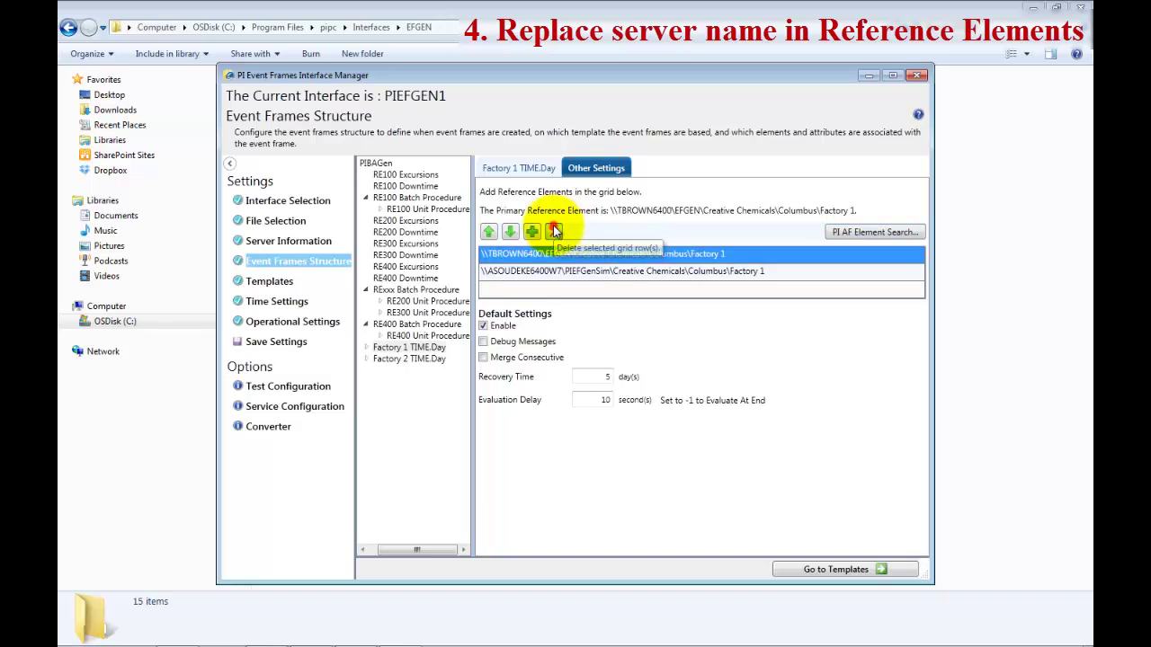
{"action": "left_click", "coordinate": [557, 257]}
{"action": "left_click", "coordinate": [558, 258]}
{"action": "key", "text": "ctrl+c"}
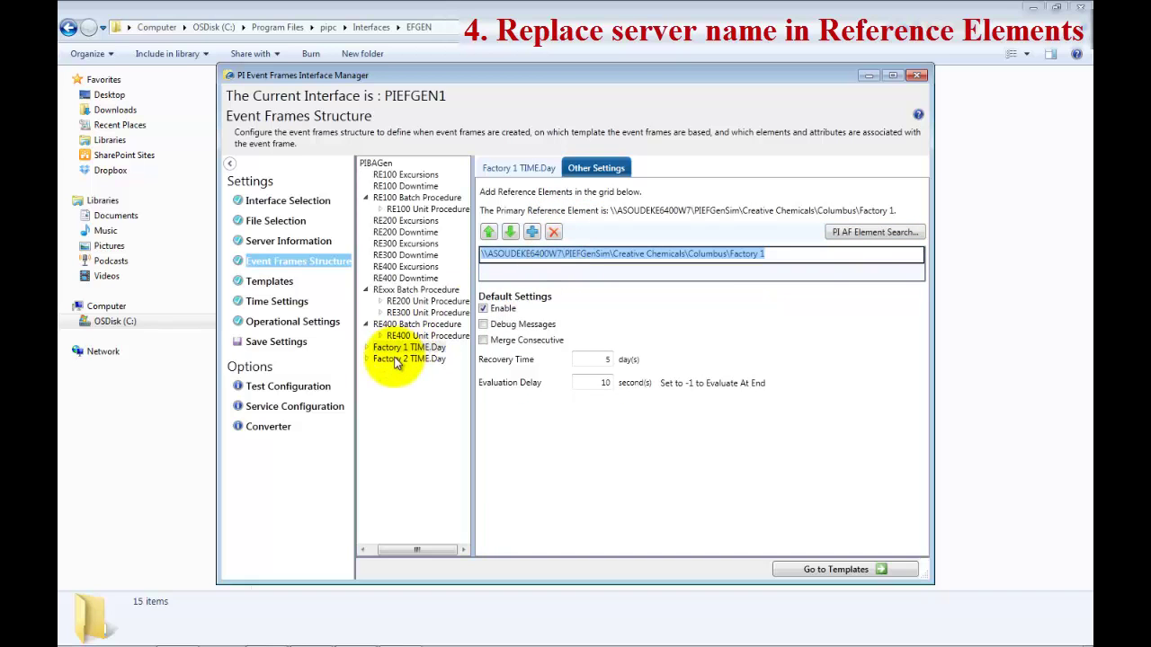
Paste the new server path into the Factory 1 TIME.Hour and TIME.PeakType reference elements
{"action": "left_click", "coordinate": [368, 347]}
{"action": "left_click", "coordinate": [424, 359]}
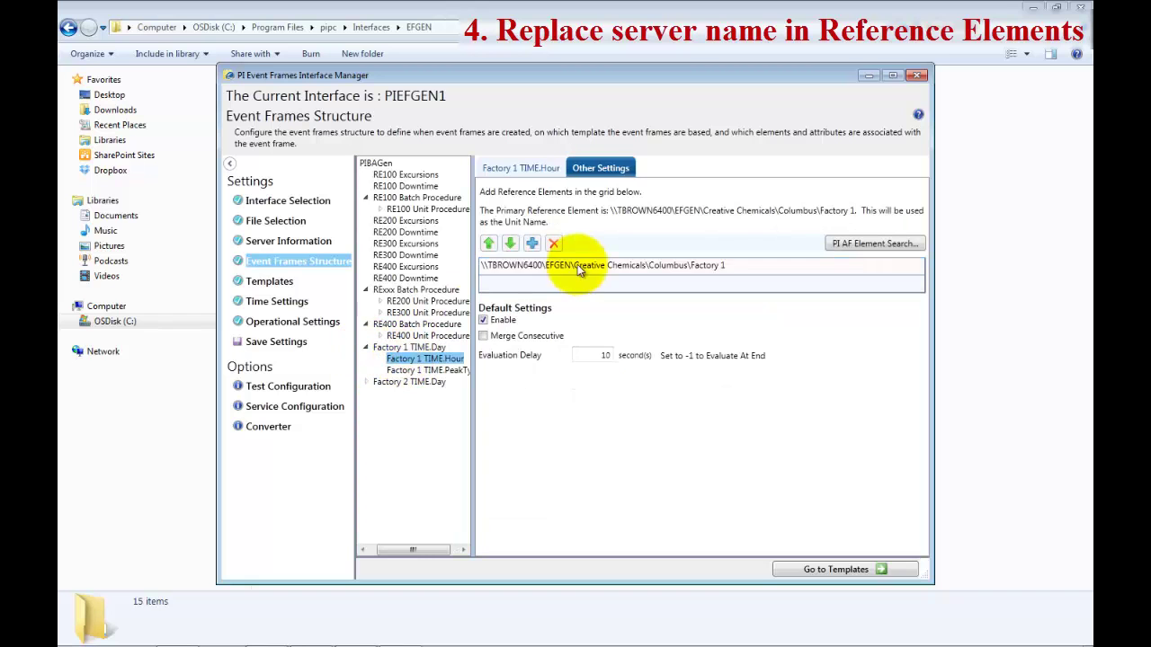
{"action": "left_click", "coordinate": [581, 265]}
{"action": "key", "text": "ctrl+v"}
{"action": "left_click", "coordinate": [431, 369]}
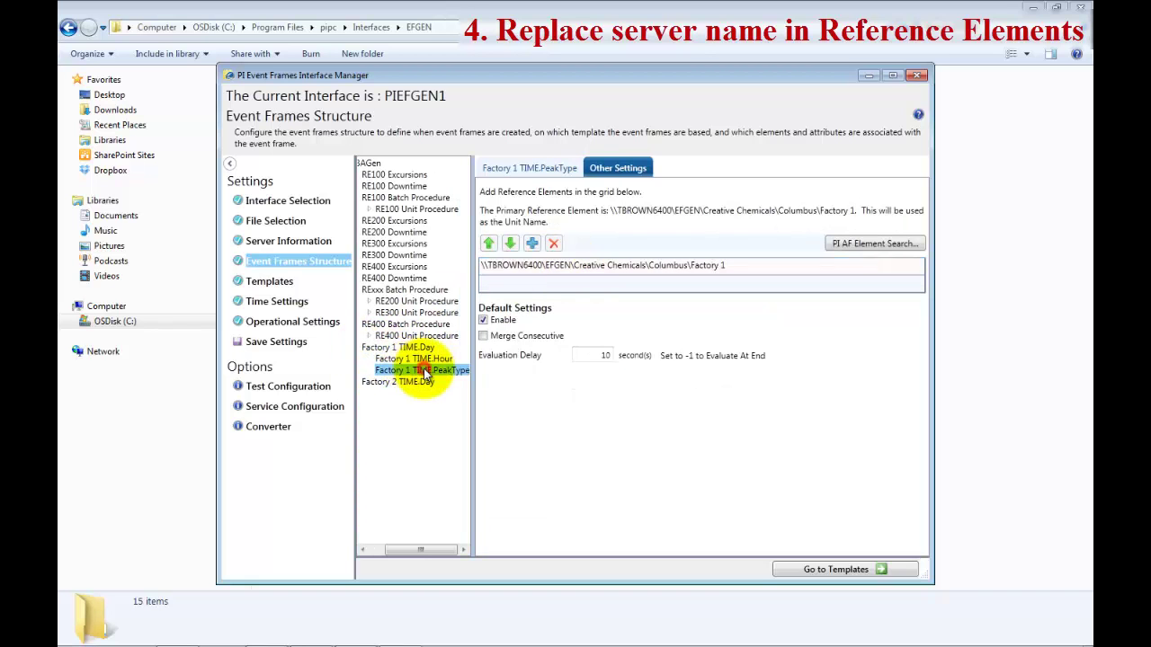
{"action": "left_click", "coordinate": [539, 264]}
{"action": "key", "text": "ctrl+v"}
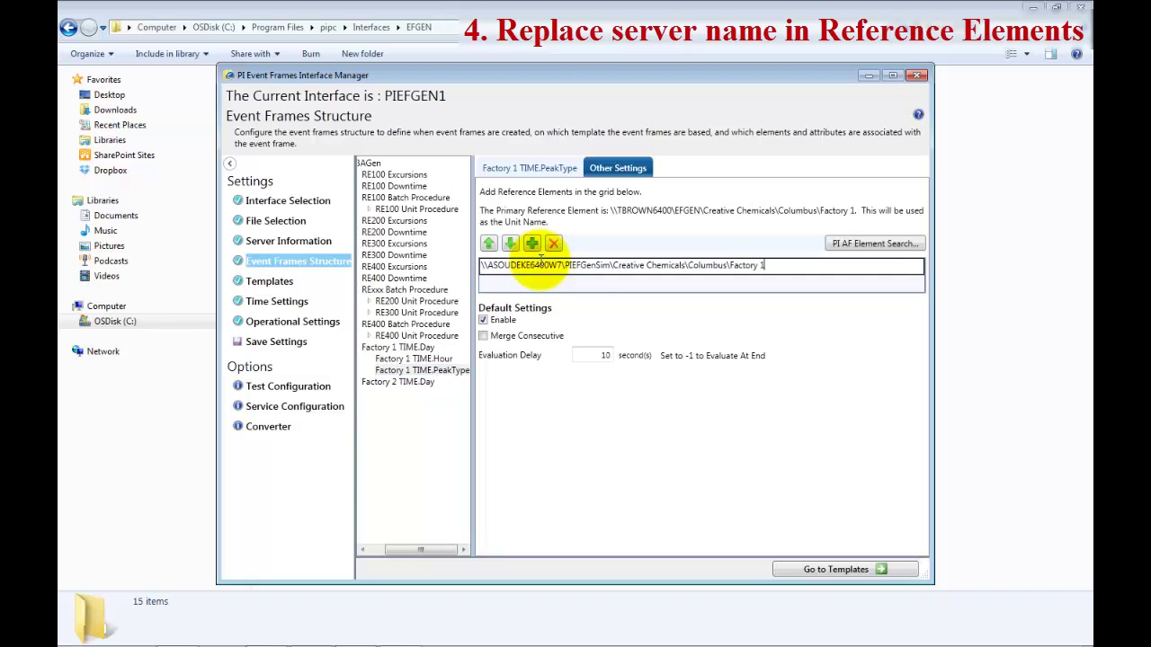
Replace Factory 2 TIME.Day's reference element with PIEFGenSim's Factory 2 path on ASOUDEKE6400W7
{"action": "left_click", "coordinate": [387, 381]}
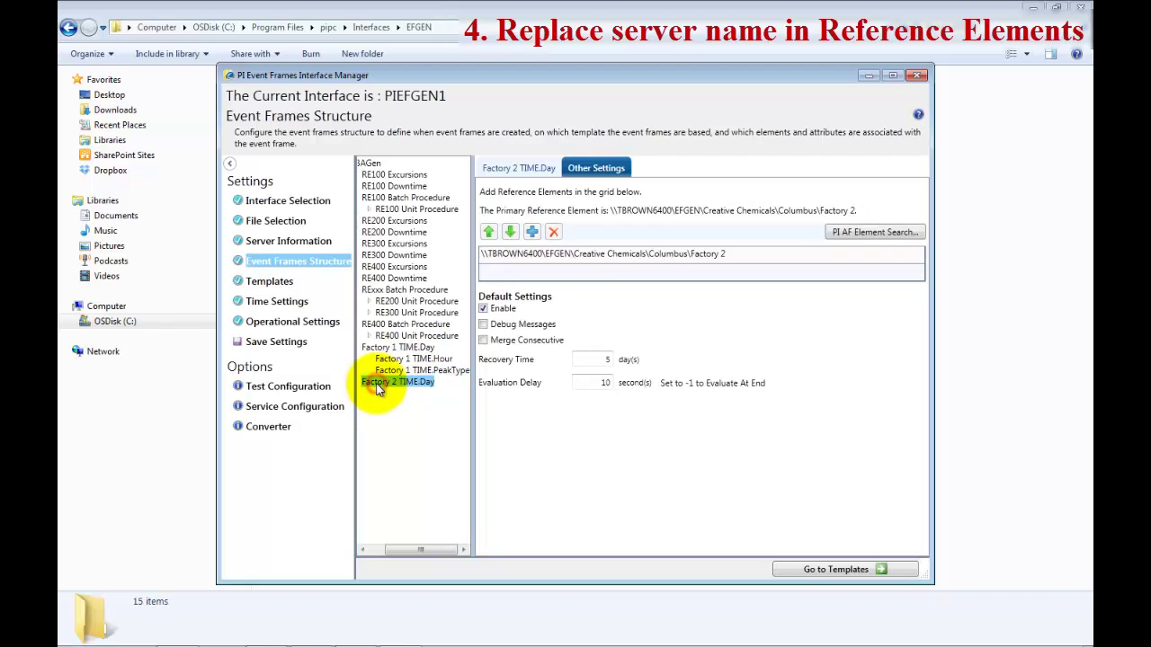
{"action": "left_click", "coordinate": [674, 261]}
{"action": "left_click", "coordinate": [673, 259]}
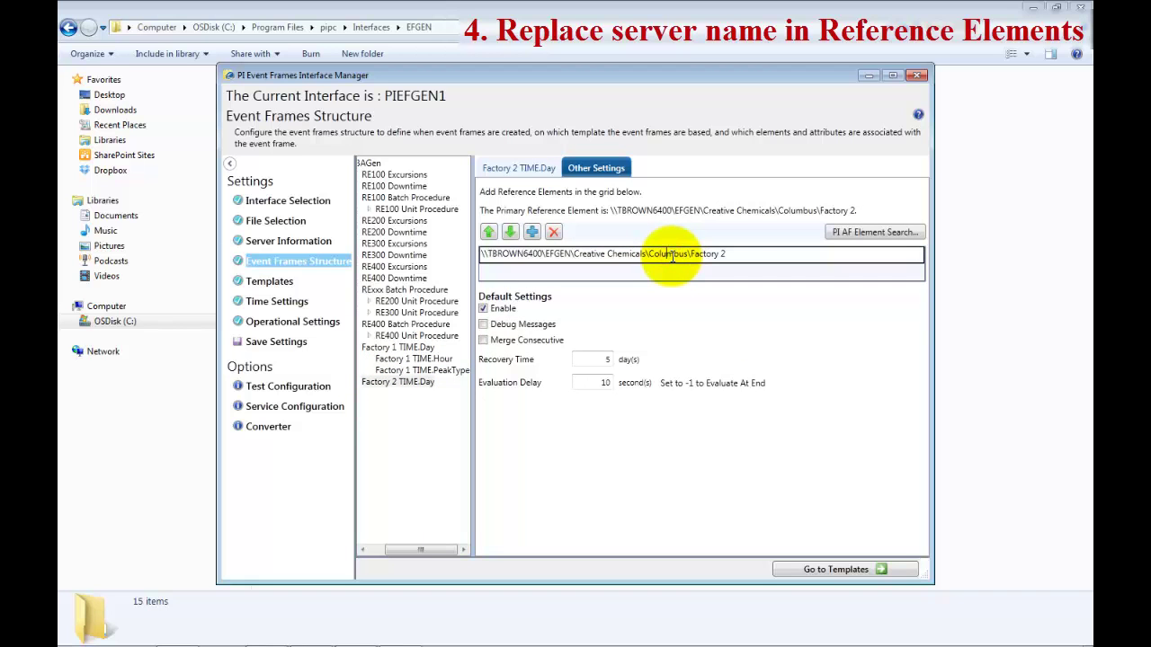
{"action": "key", "text": "ctrl+a"}
{"action": "key", "text": "ctrl+v"}
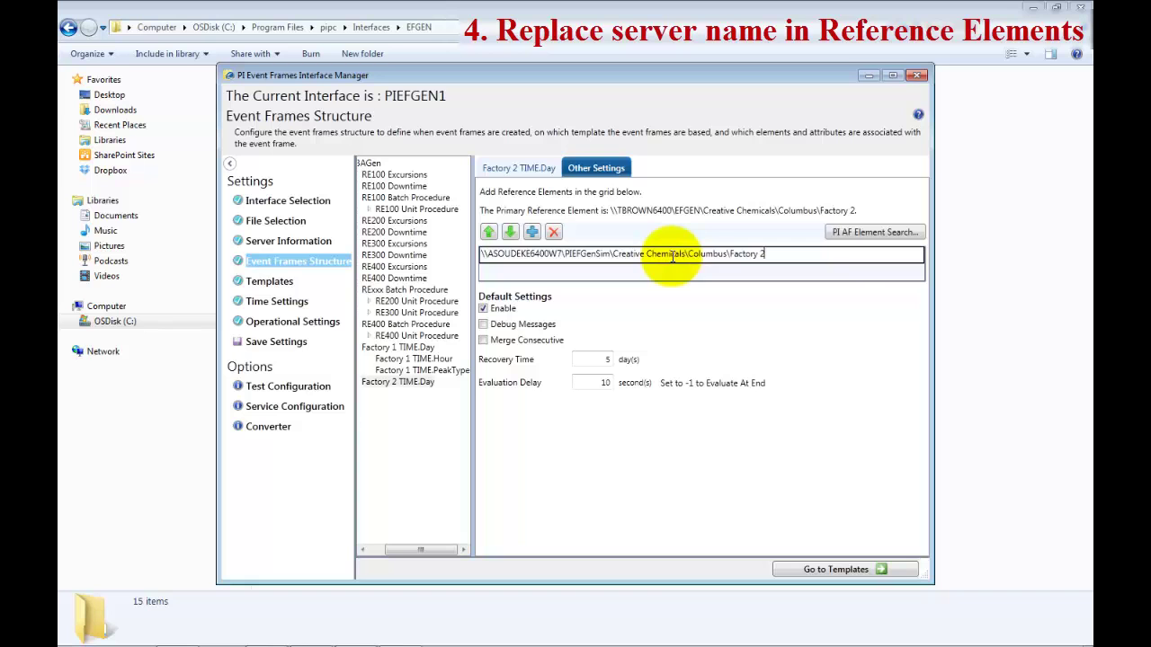
{"action": "key", "text": "Return"}
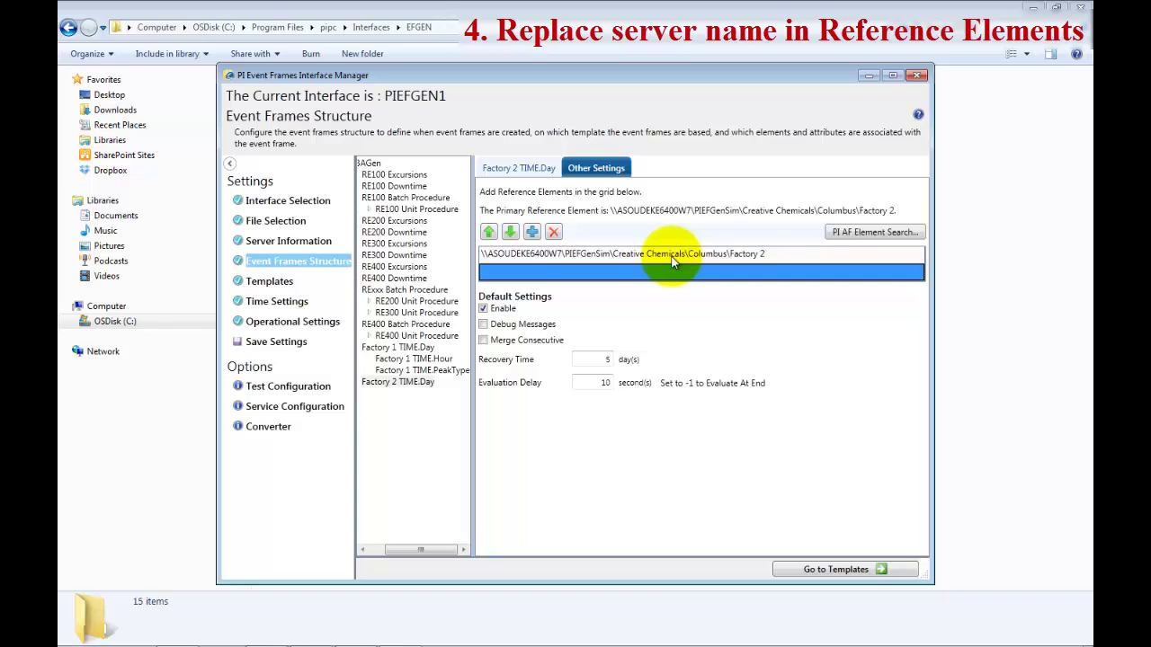
{"action": "left_click", "coordinate": [374, 549]}
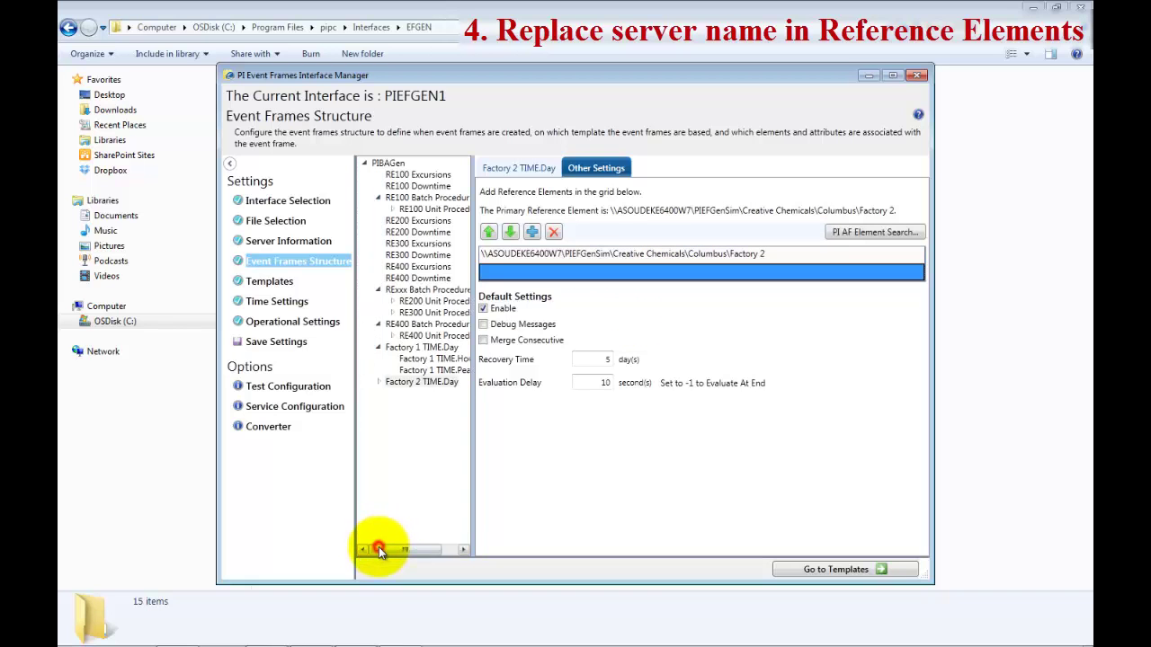
Repoint the Factory 2 TIME.Hour and TIME.PeakType reference elements to the new server path
{"action": "left_click", "coordinate": [378, 382]}
{"action": "left_click", "coordinate": [406, 393]}
{"action": "left_click", "coordinate": [683, 265]}
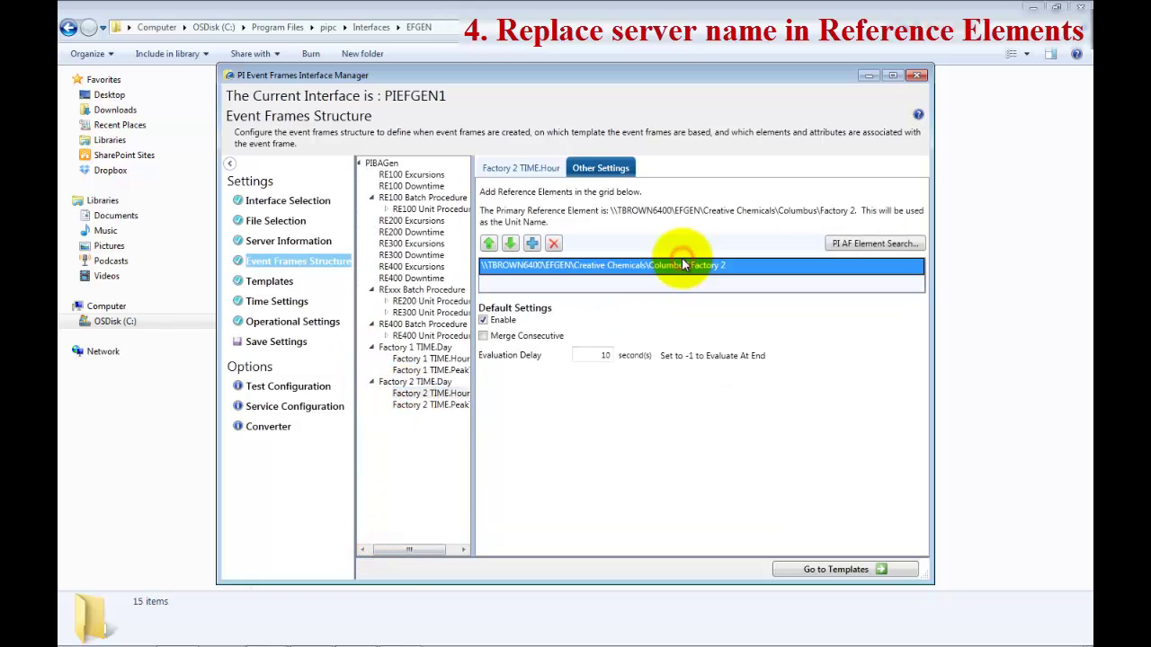
{"action": "type", "text": "\\\\ASOUDEKE6400W7\\PIEFGenSim\\Creative Chemicals\\Columbus\\Factory 2"}
{"action": "key", "text": "Return"}
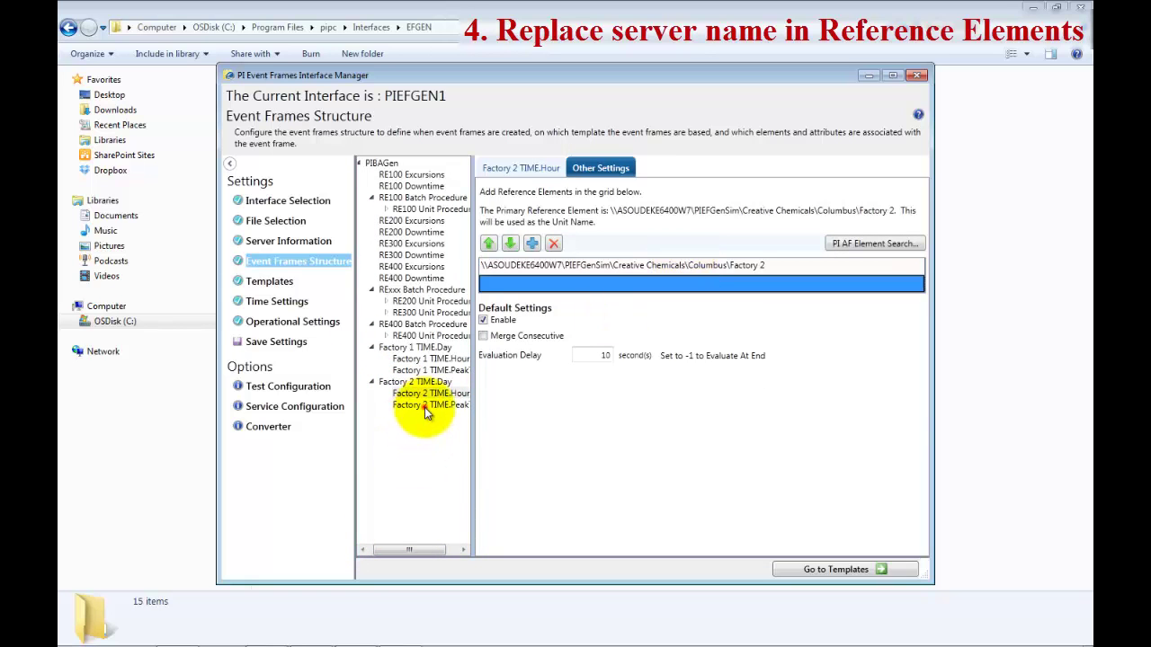
{"action": "left_click", "coordinate": [425, 406]}
{"action": "left_click", "coordinate": [701, 268]}
{"action": "type", "text": "\\\\ASOUDEKE6400W7\\PIEFGenSim\\Creative Chemicals\\Columbus\\Factory 2"}
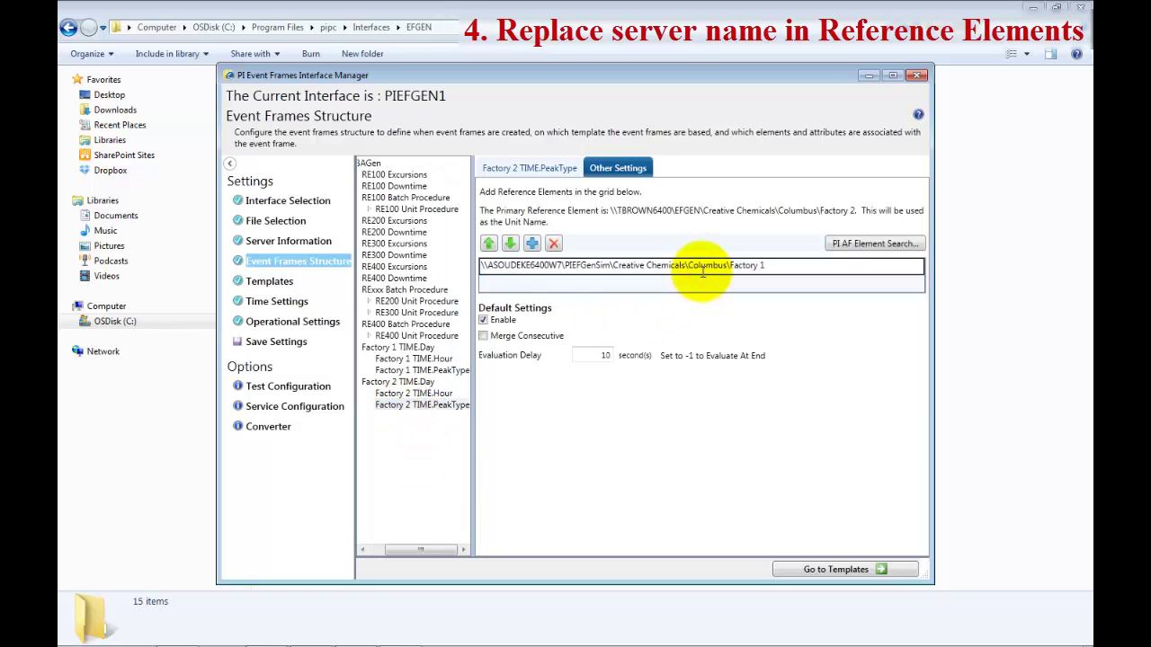
{"action": "key", "text": "Return"}
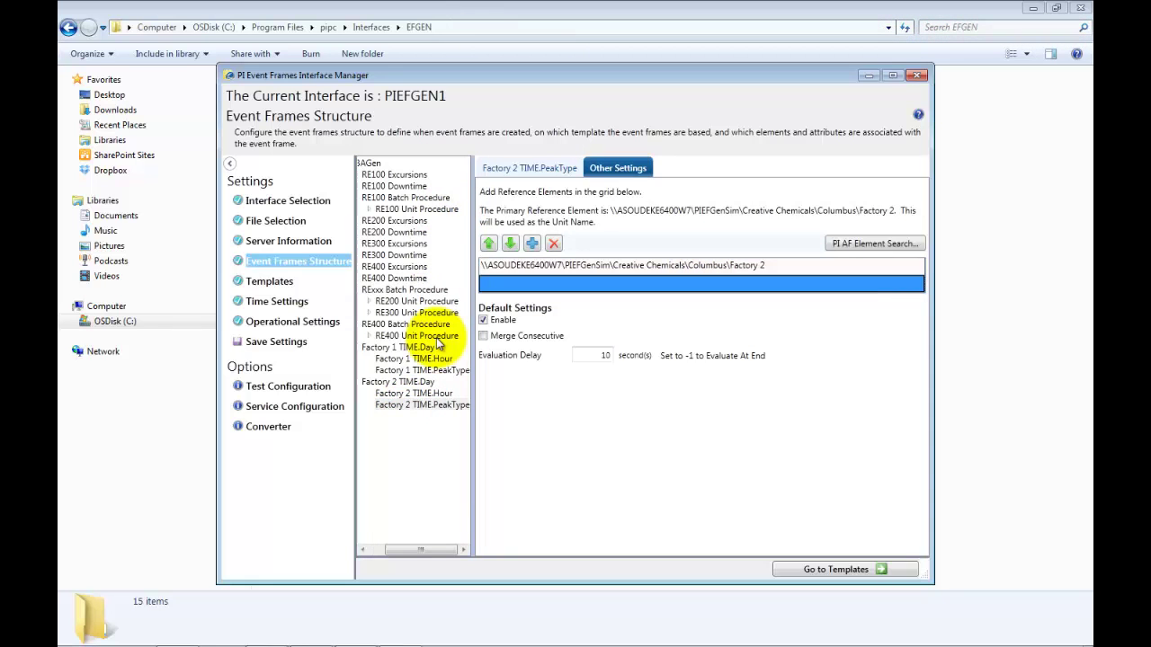
Save the edited PIEFGEN1 INI and XML files, then return to Event Frames Structure
{"action": "left_click", "coordinate": [278, 342]}
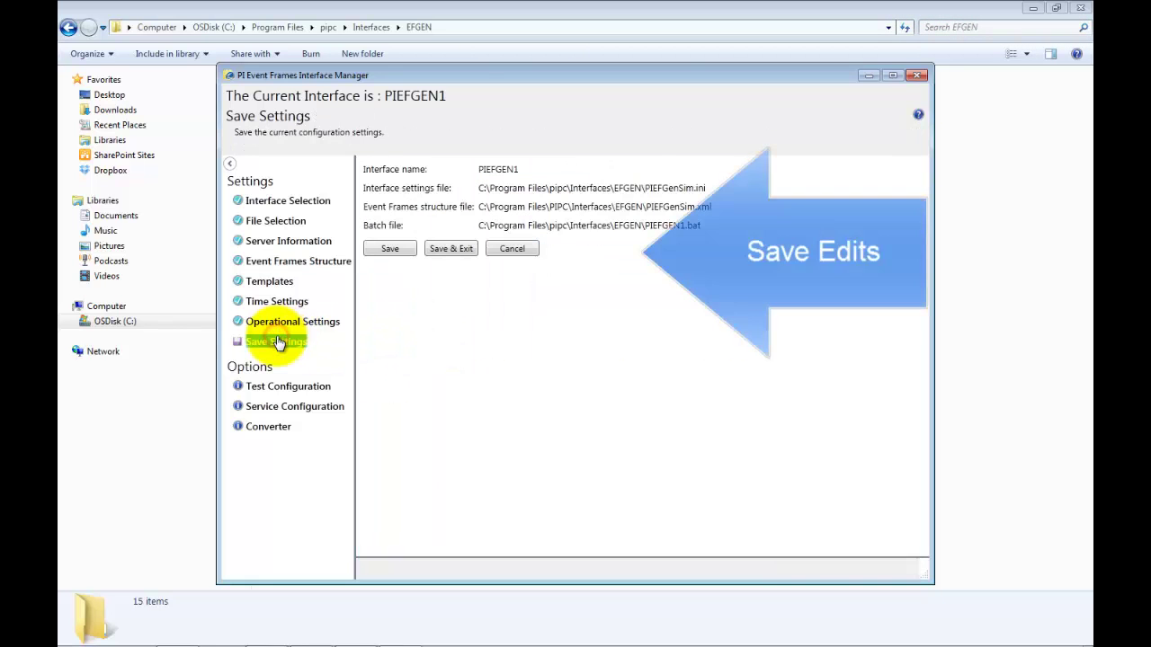
{"action": "left_click", "coordinate": [396, 249]}
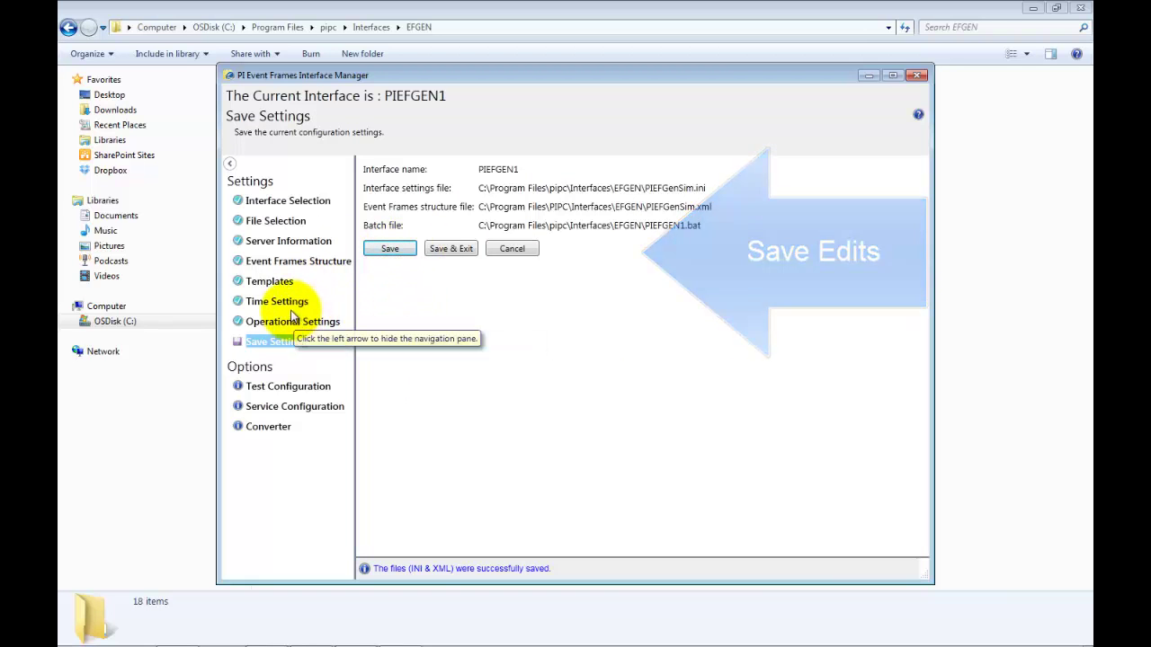
{"action": "left_click", "coordinate": [283, 263]}
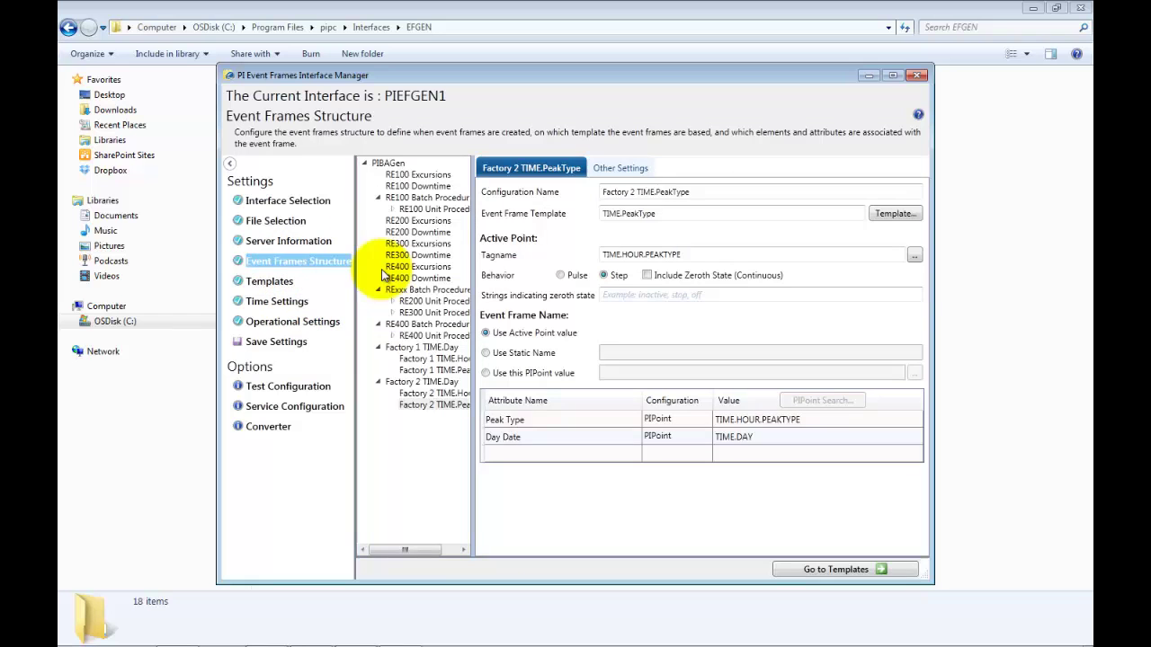
Create the PIEFGEN1 Windows service and start the interface running
{"action": "left_click", "coordinate": [297, 410]}
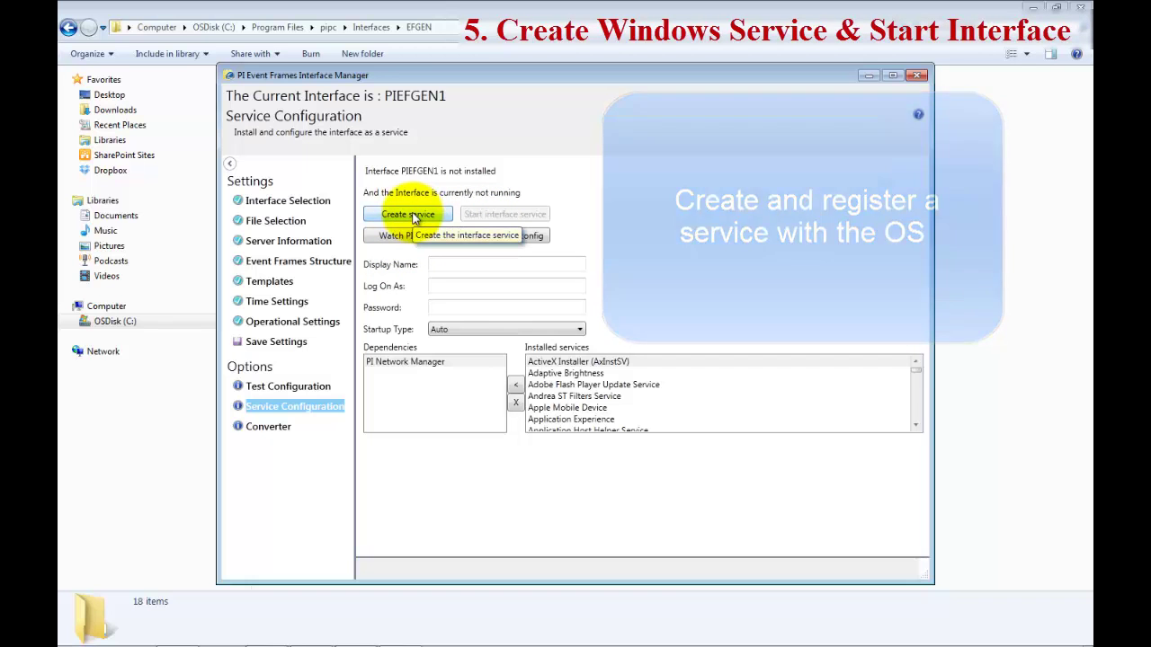
{"action": "left_click", "coordinate": [414, 219]}
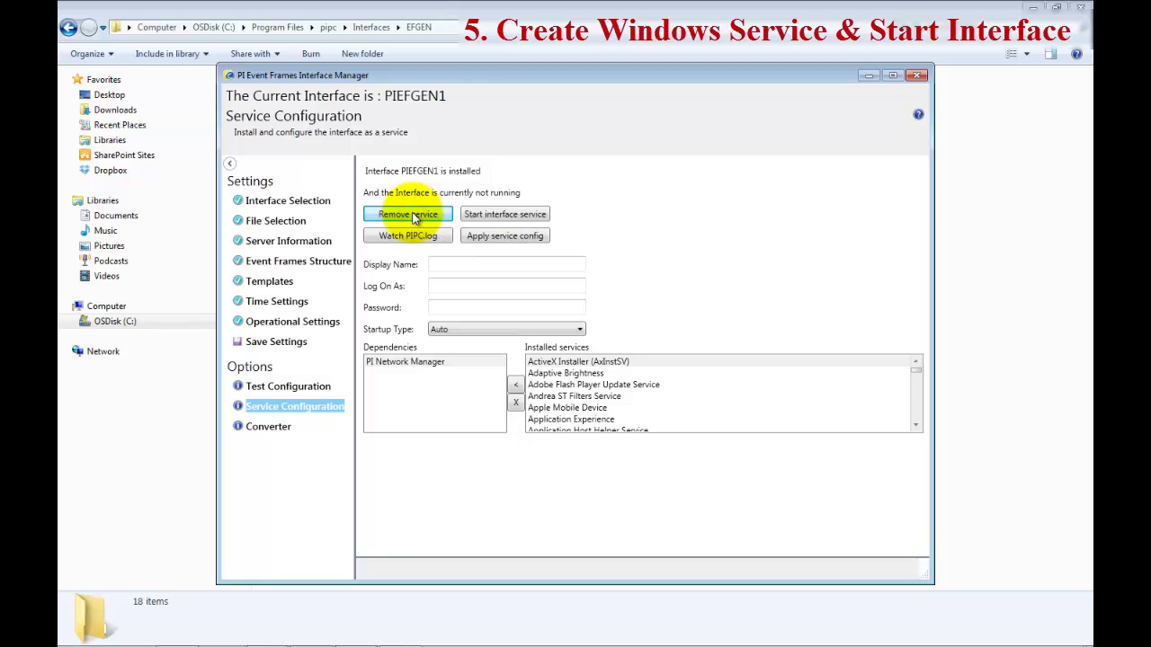
{"action": "left_click", "coordinate": [495, 213]}
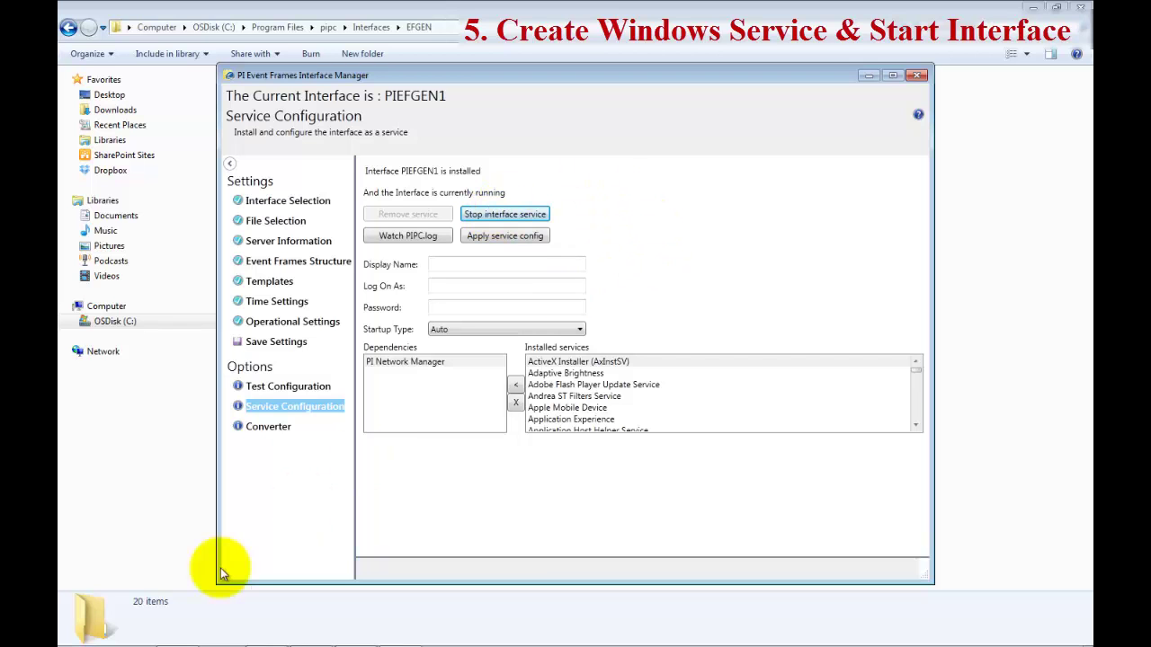
Search the Start menu for 'sys' and launch PI System Explorer
{"action": "left_click", "coordinate": [77, 635]}
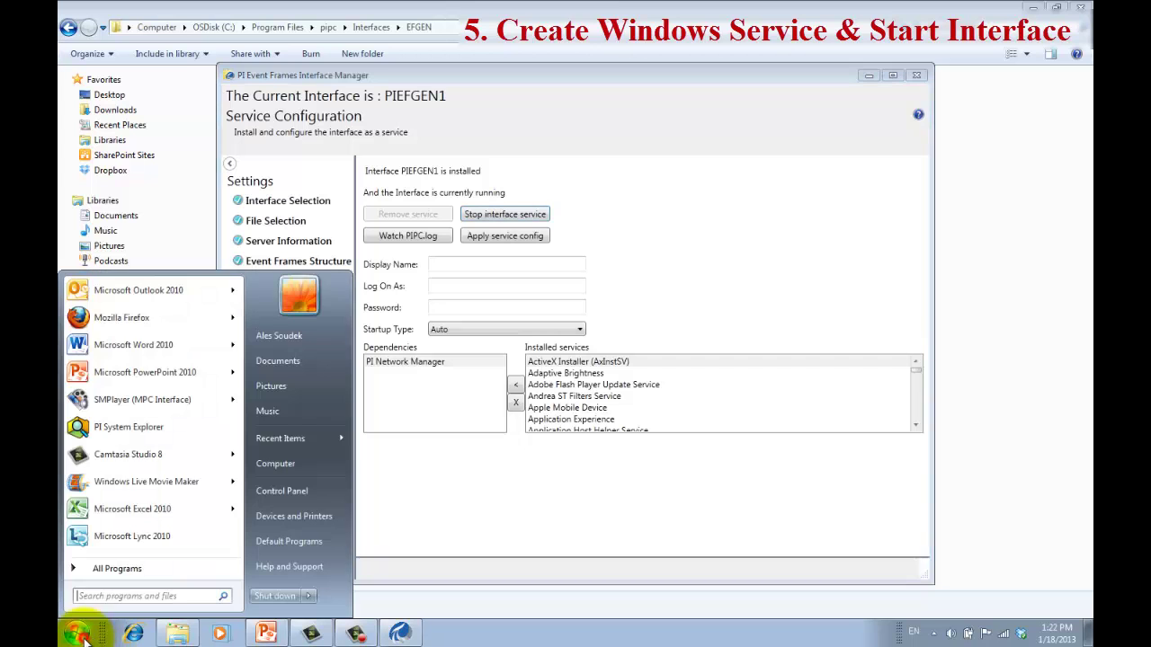
{"action": "type", "text": "system"}
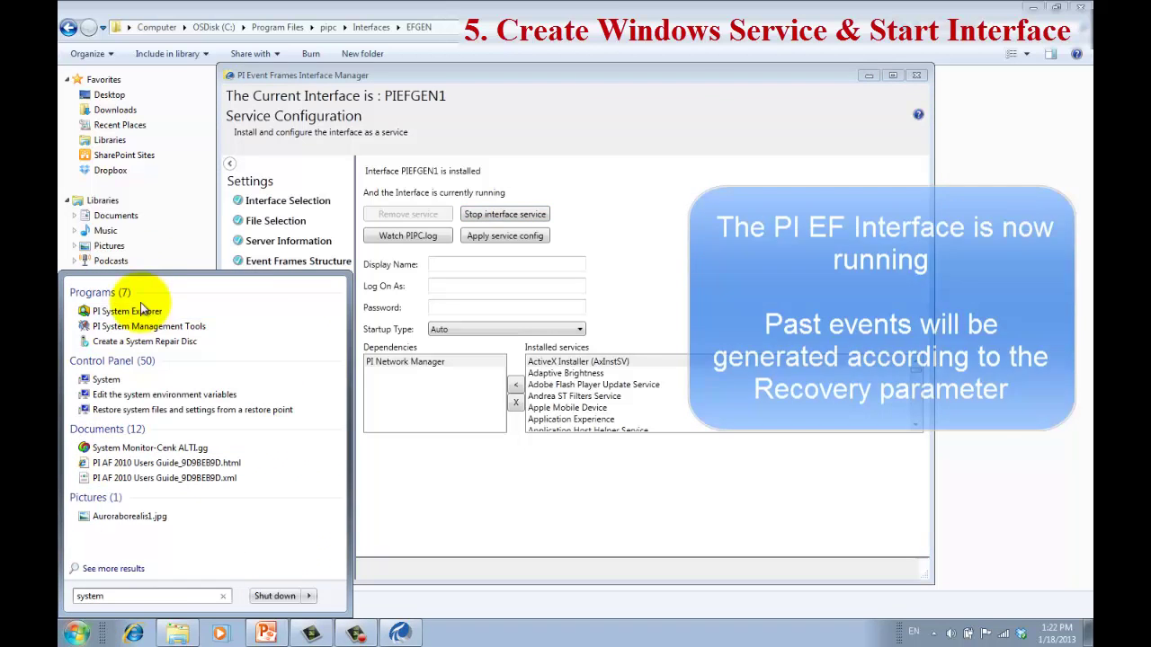
{"action": "left_click", "coordinate": [139, 311]}
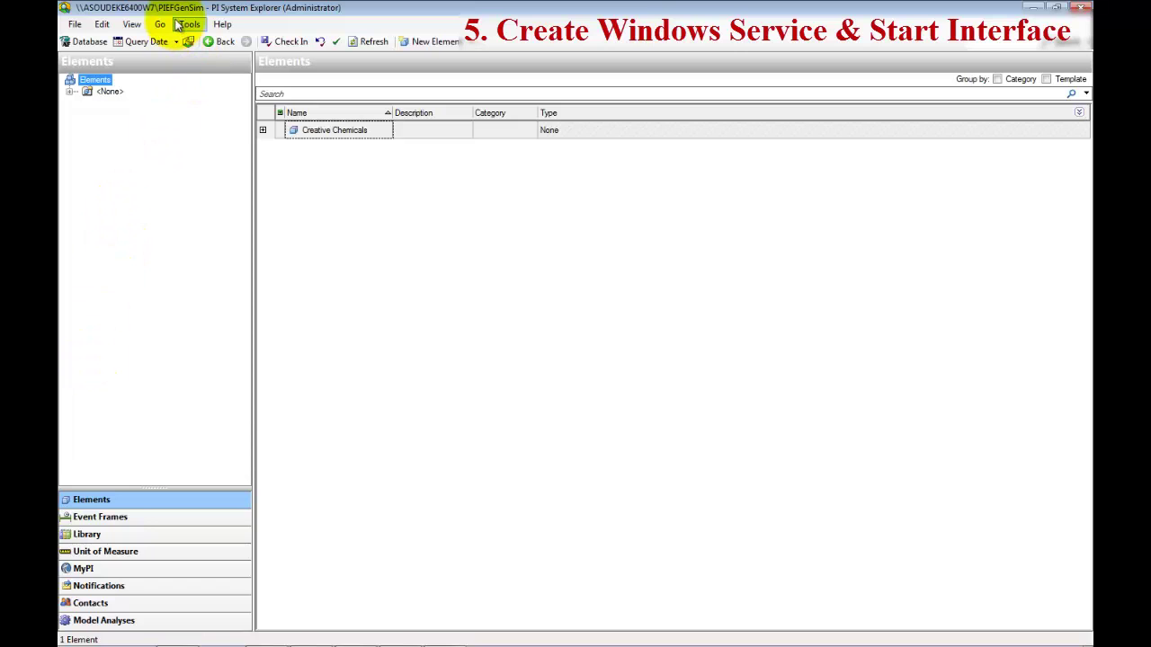
Browse Event Frame Search 1 results listing RE100–RE400 event frames for 1/17–1/18/2013
{"action": "left_click", "coordinate": [86, 517]}
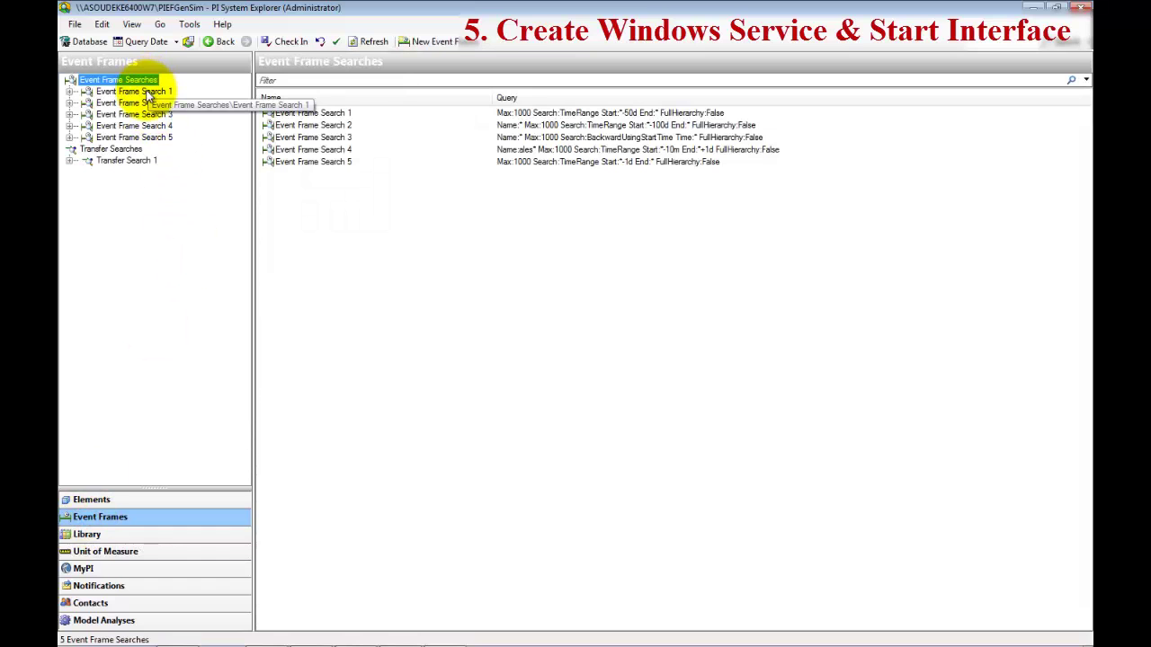
{"action": "left_click", "coordinate": [148, 94]}
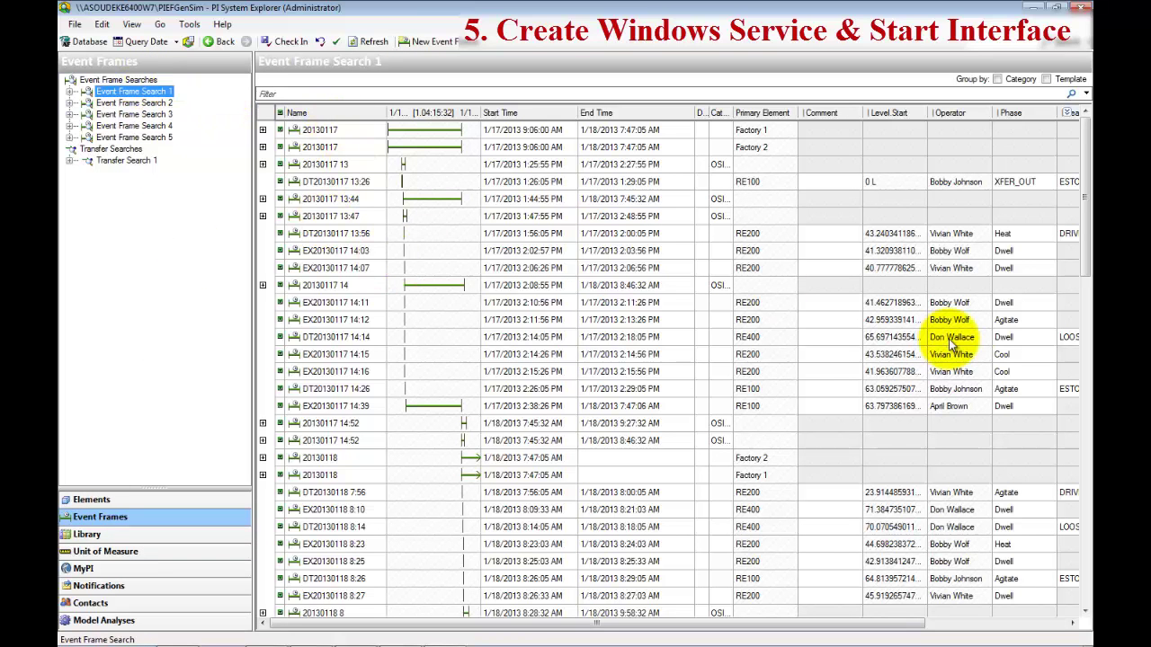
{"action": "left_click_drag", "start_coordinate": [1086, 263], "coordinate": [1082, 324]}
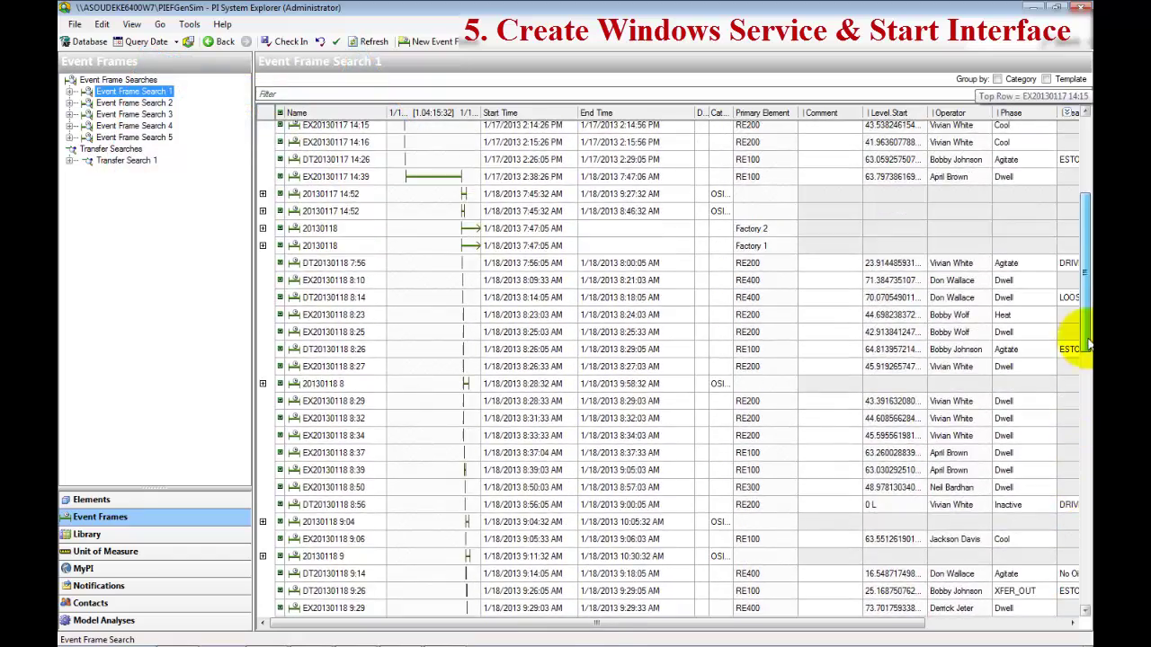